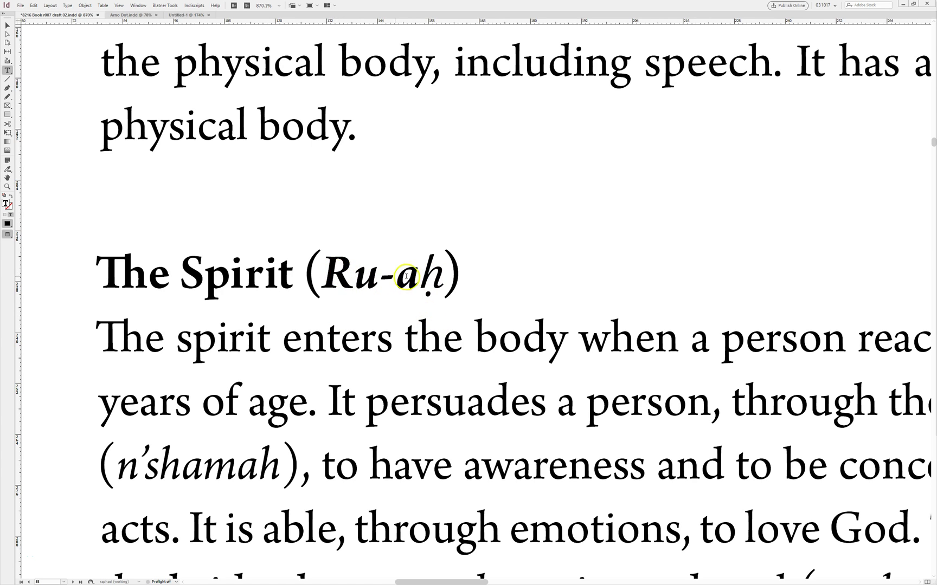
Select the dotted h in Ru-aḥ and show the Character panel beside the heading
{"action": "left_click_drag", "start_coordinate": [424, 275], "coordinate": [446, 275]}
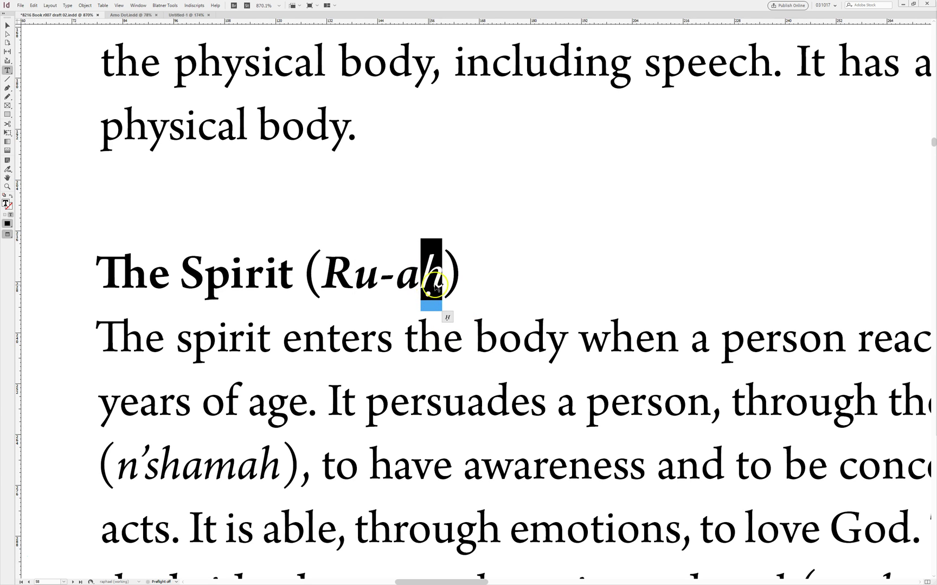
{"action": "key", "text": "ctrl+t"}
{"action": "left_click_drag", "start_coordinate": [747, 136], "coordinate": [556, 199]}
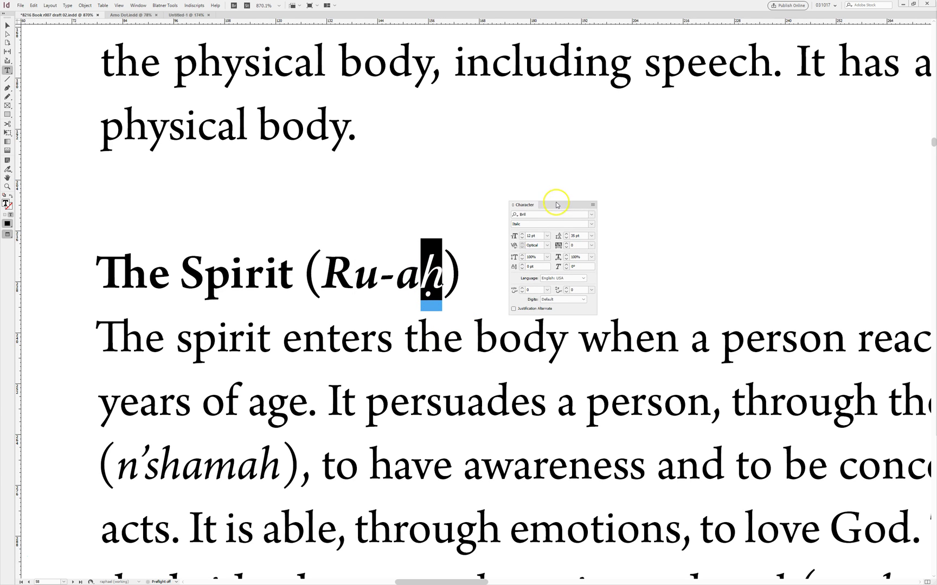
{"action": "key", "text": "ctrl+t"}
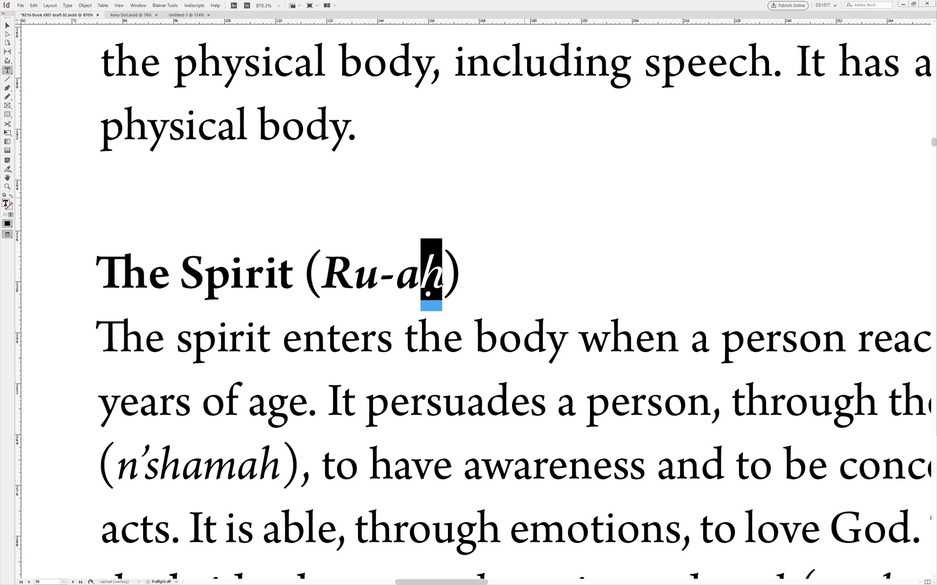
{"action": "key", "text": "ctrl+t"}
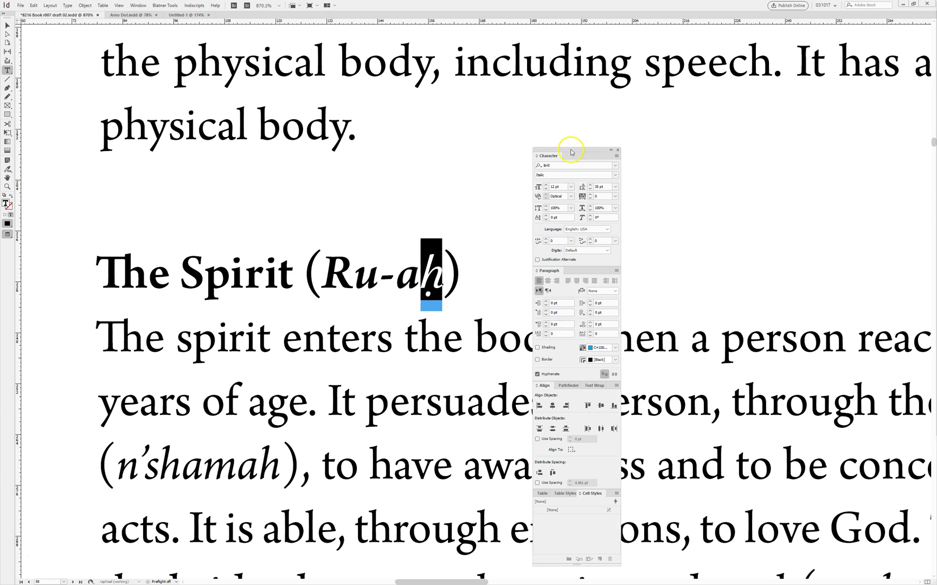
Compare the typefaces of the R and the dotted h in Ru-aḥ
{"action": "double_click", "coordinate": [337, 273]}
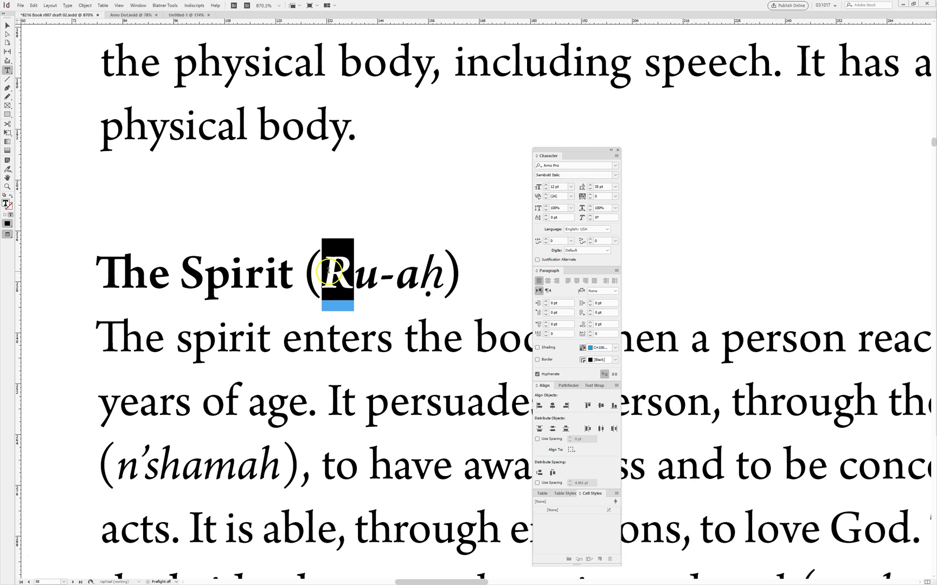
{"action": "left_click", "coordinate": [556, 196]}
{"action": "double_click", "coordinate": [431, 273]}
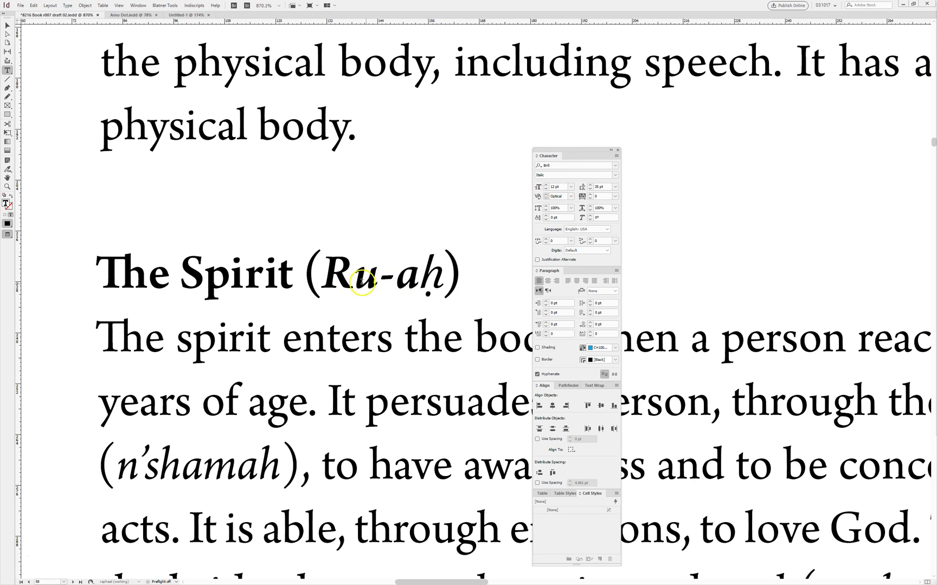
{"action": "double_click", "coordinate": [339, 272]}
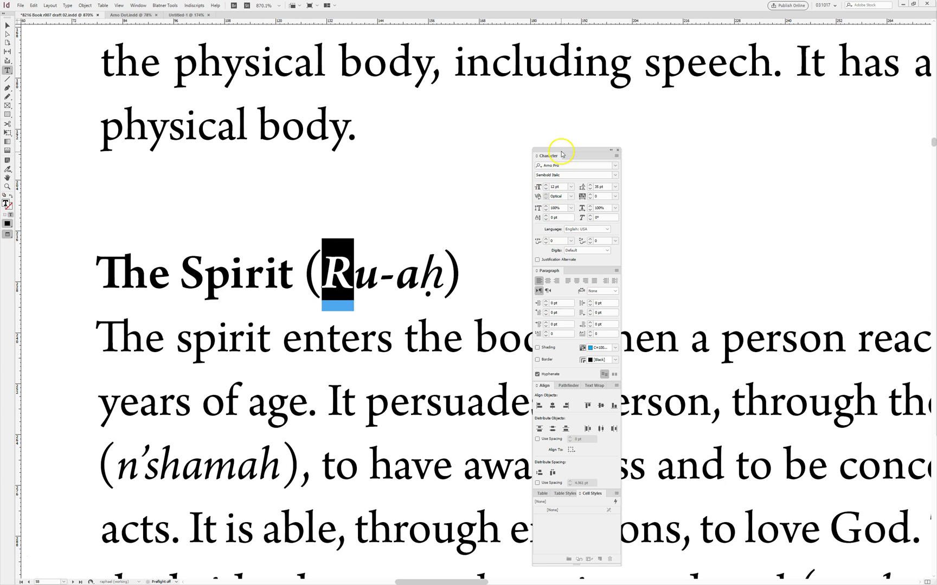
{"action": "left_click_drag", "start_coordinate": [554, 154], "coordinate": [929, 117]}
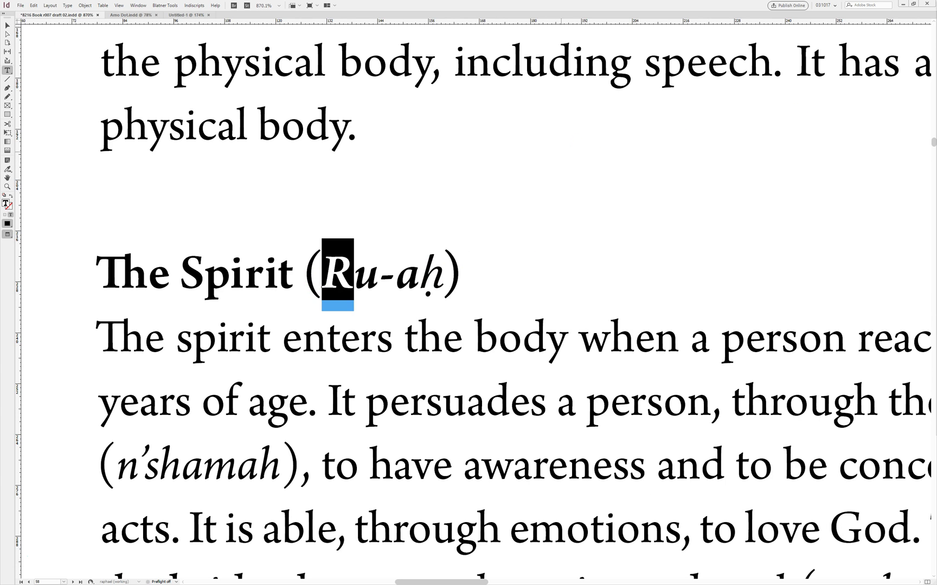
{"action": "double_click", "coordinate": [432, 272]}
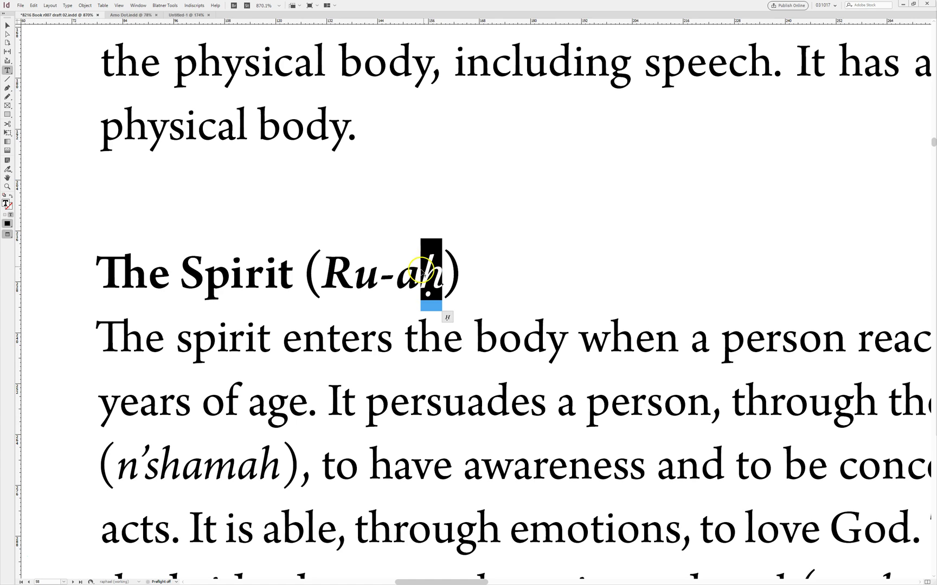
Launch and close IndyFont PRO from Indiscripts, then switch to Untitled-1
{"action": "left_click", "coordinate": [195, 6]}
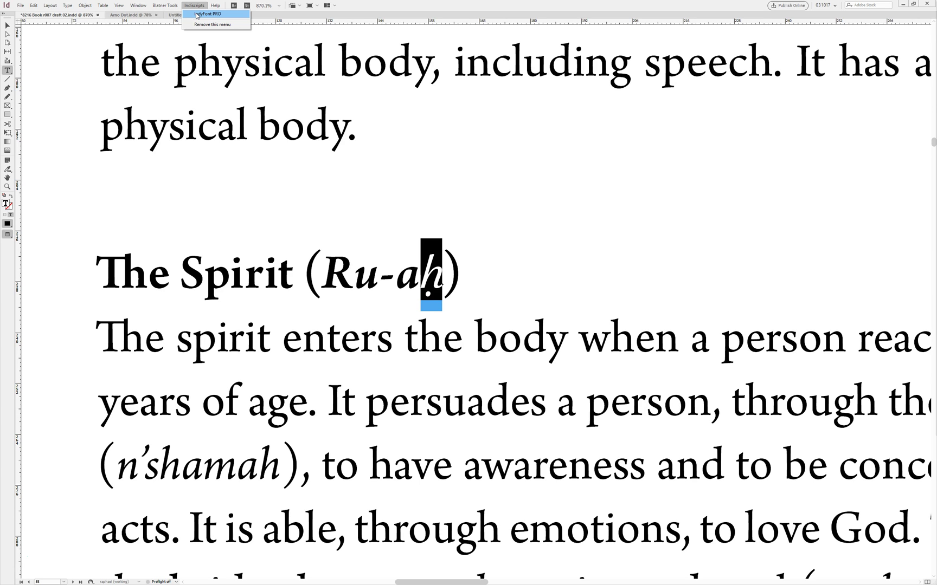
{"action": "left_click", "coordinate": [196, 14]}
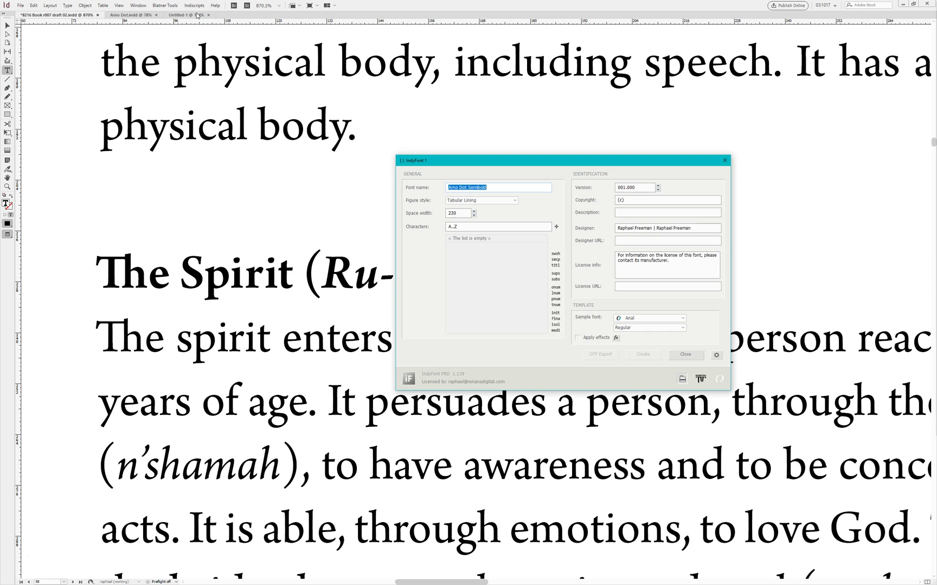
{"action": "left_click", "coordinate": [685, 354]}
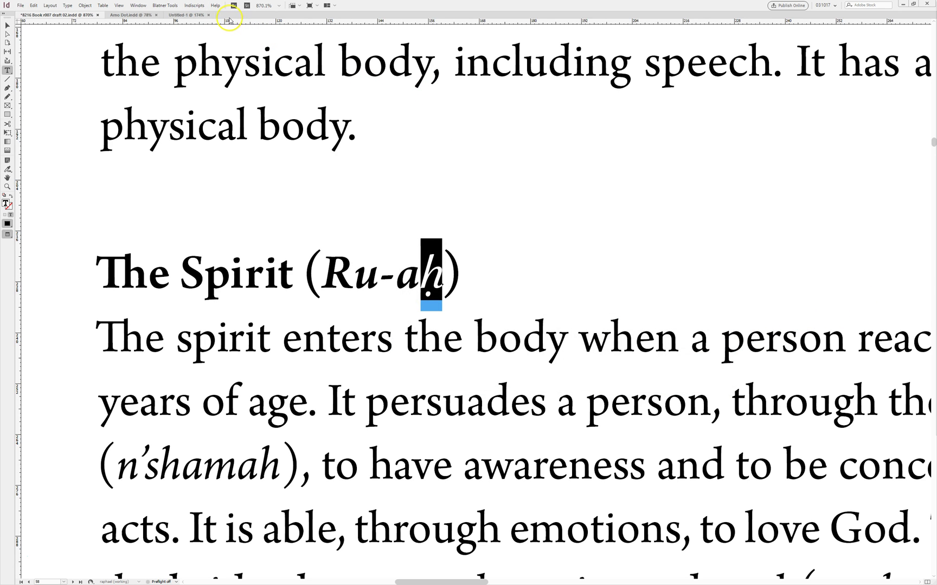
{"action": "left_click", "coordinate": [187, 15]}
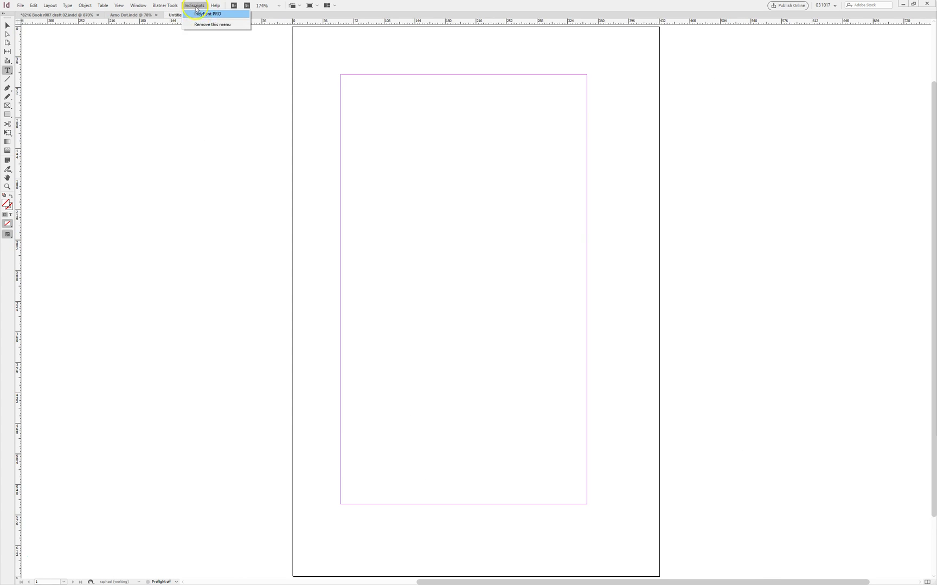
Start IndyFont in the blank document and add H, h, Ḥ and ḥ as characters
{"action": "left_click", "coordinate": [208, 13]}
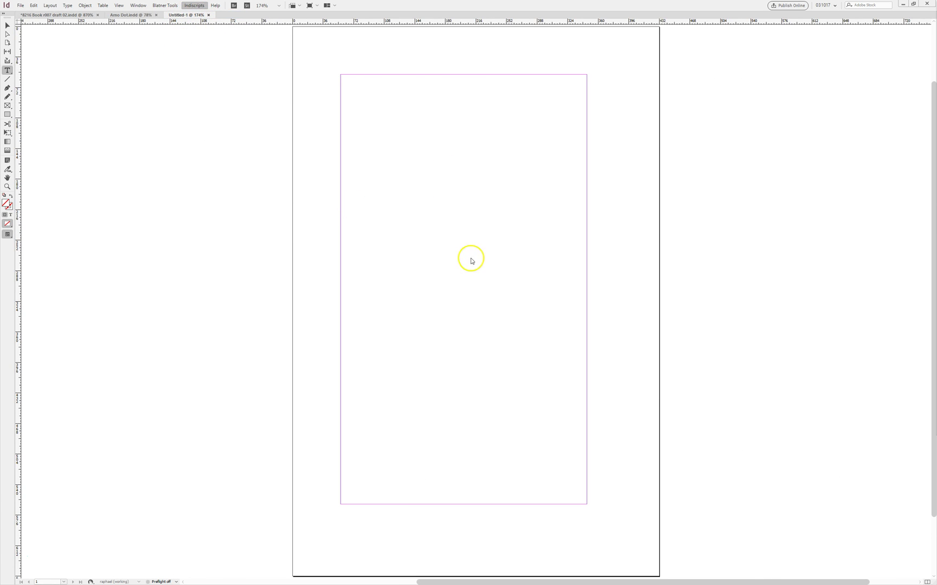
{"action": "left_click_drag", "start_coordinate": [489, 152], "coordinate": [441, 151]}
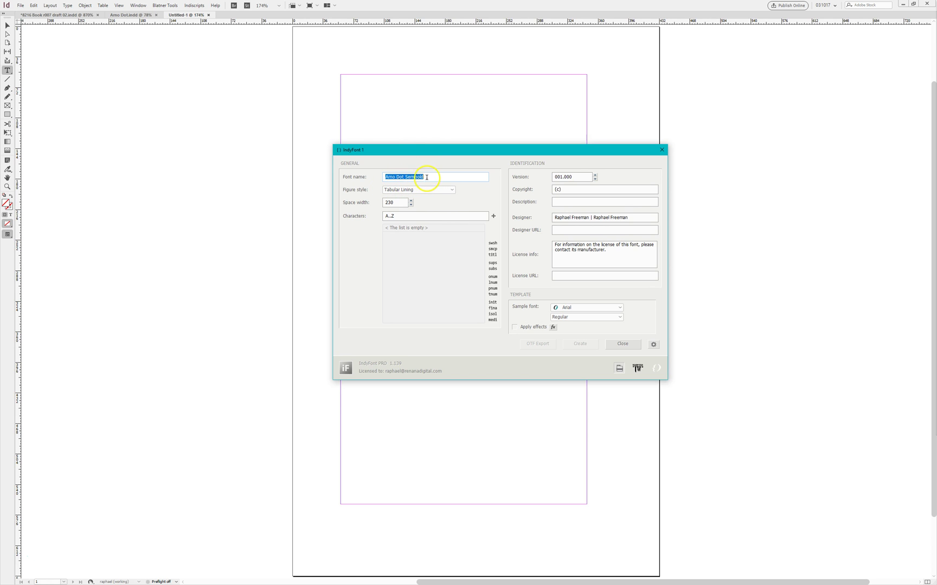
{"action": "left_click_drag", "start_coordinate": [407, 215], "coordinate": [375, 215]}
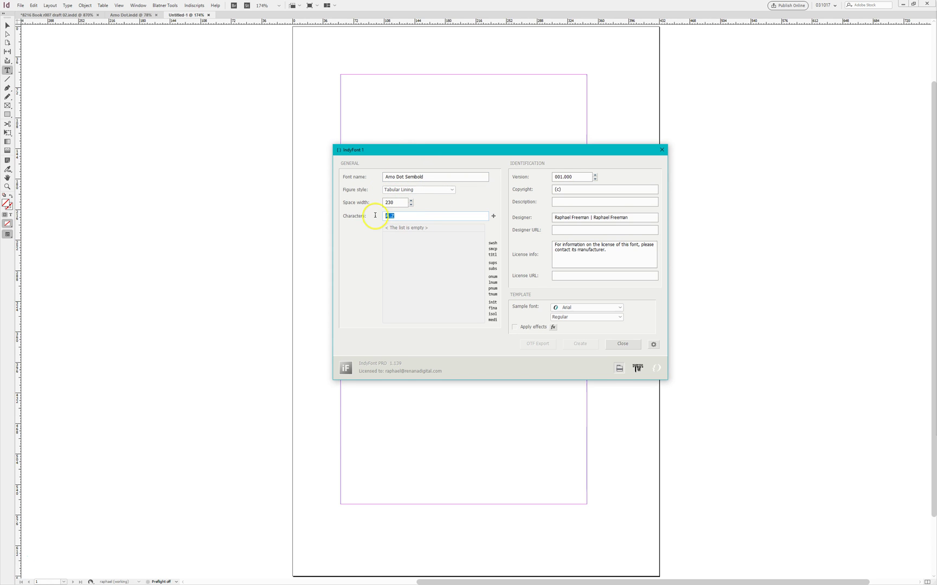
{"action": "mouse_move", "coordinate": [493, 243]}
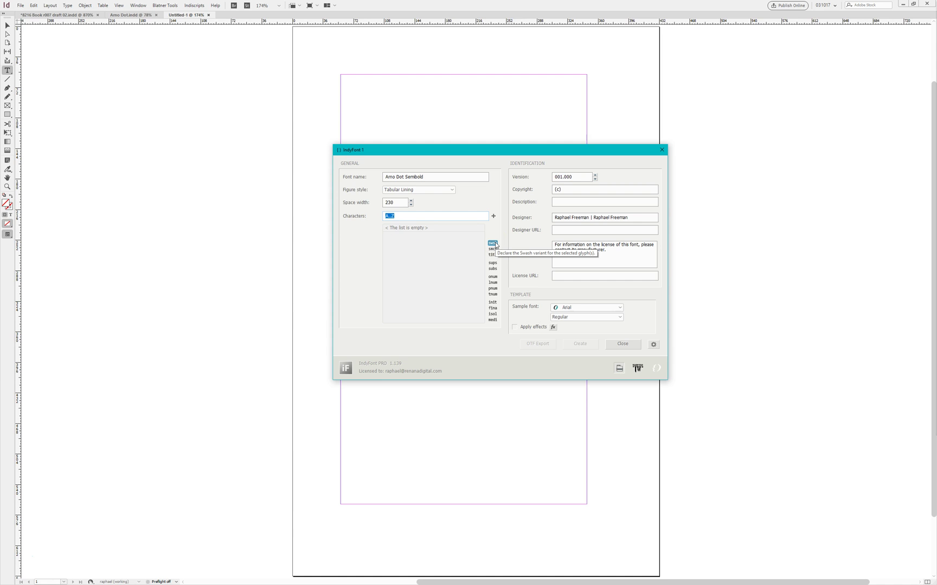
{"action": "type", "text": "hHhH"}
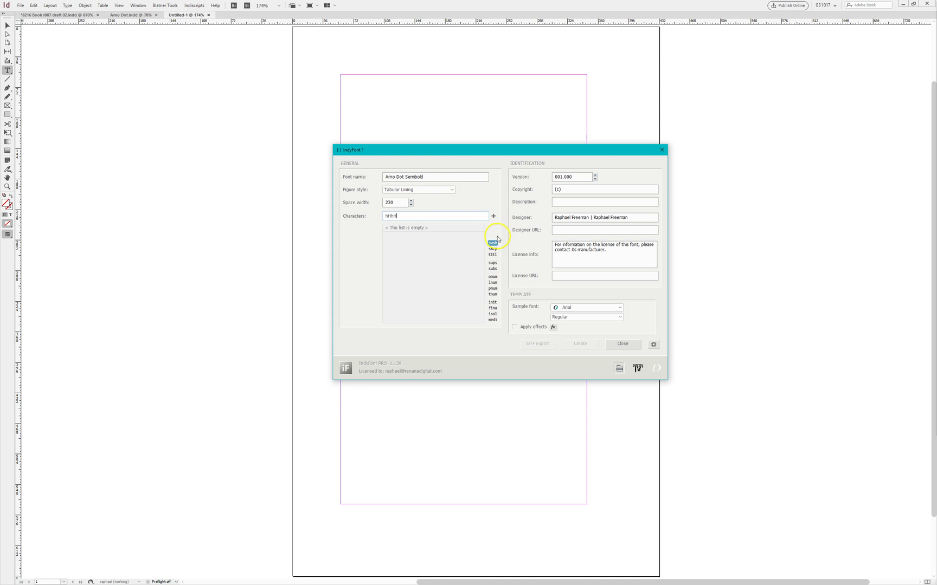
{"action": "left_click", "coordinate": [494, 216]}
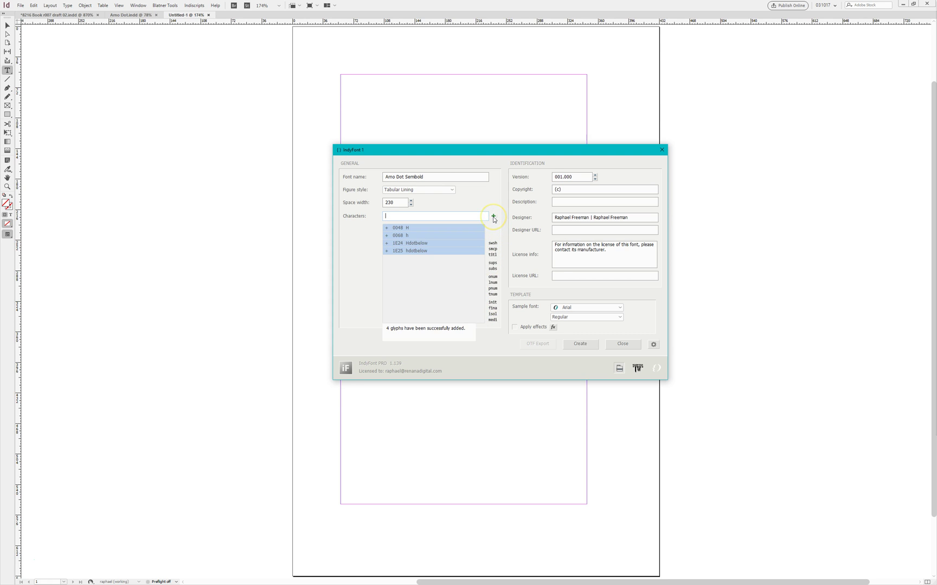
{"action": "left_click", "coordinate": [432, 282]}
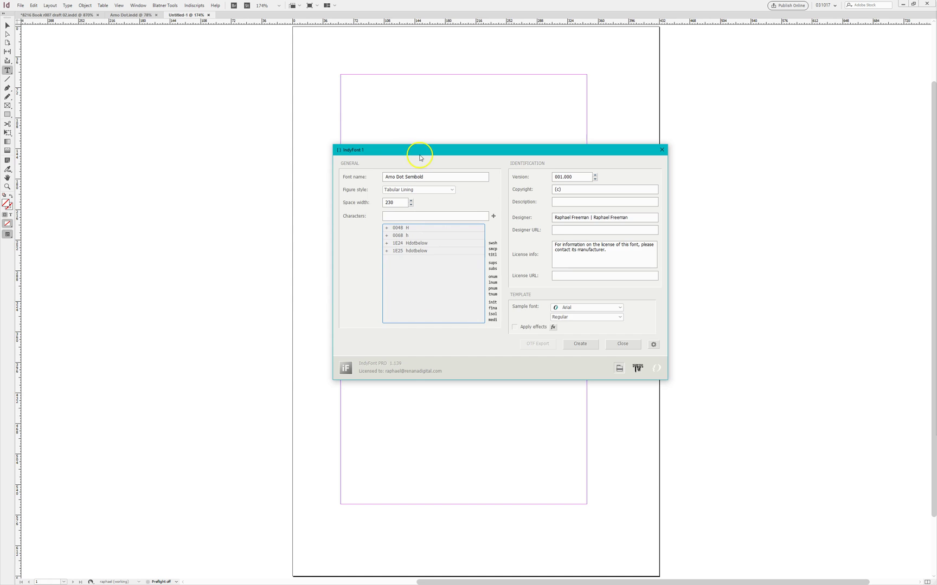
Set the sample font to Arno Pro Semibold Italic and create the template
{"action": "left_click_drag", "start_coordinate": [421, 150], "coordinate": [356, 75]}
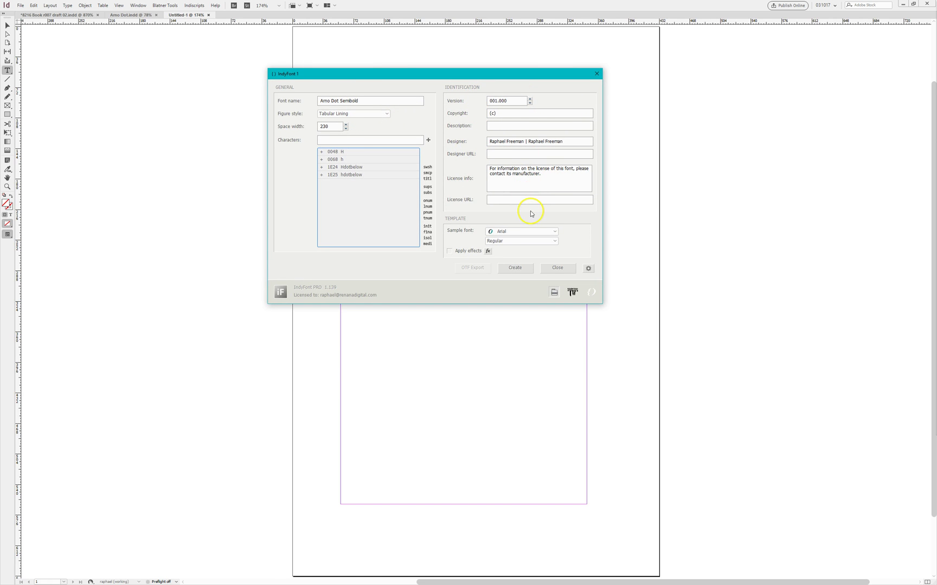
{"action": "left_click", "coordinate": [513, 233]}
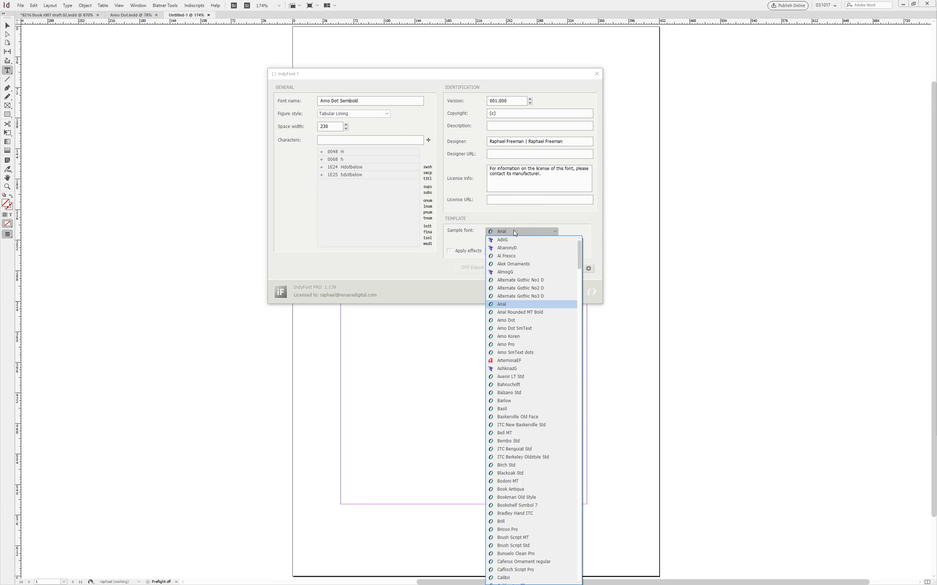
{"action": "mouse_move", "coordinate": [580, 252]}
{"action": "left_mouse_down"}
{"action": "mouse_move", "coordinate": [579, 276]}
{"action": "mouse_move", "coordinate": [575, 265]}
{"action": "left_mouse_up"}
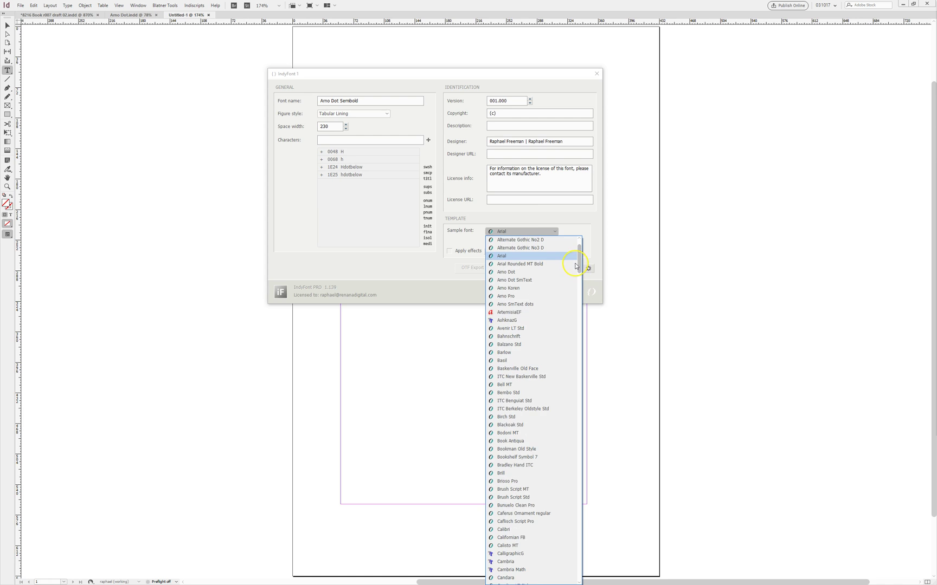
{"action": "left_click", "coordinate": [522, 297]}
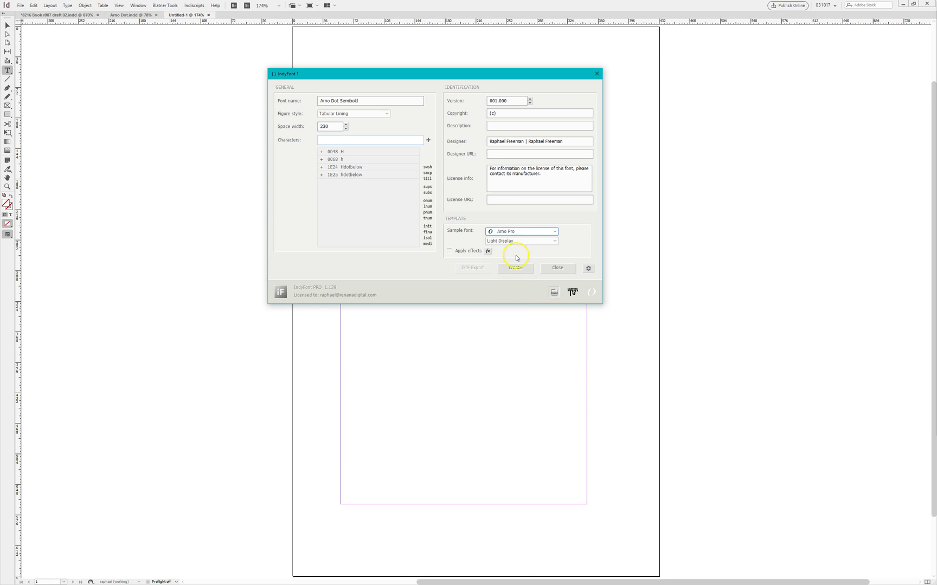
{"action": "left_click", "coordinate": [521, 241]}
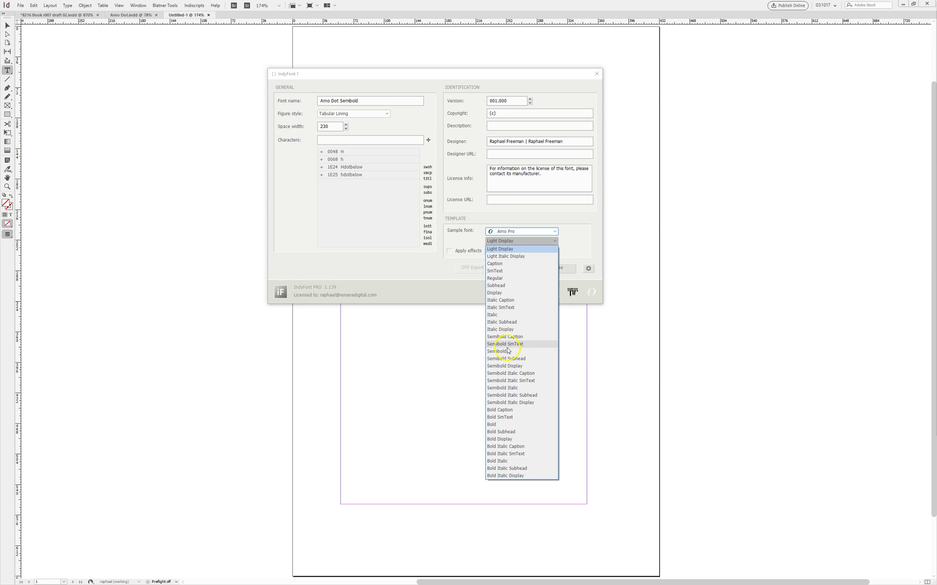
{"action": "left_click", "coordinate": [512, 388]}
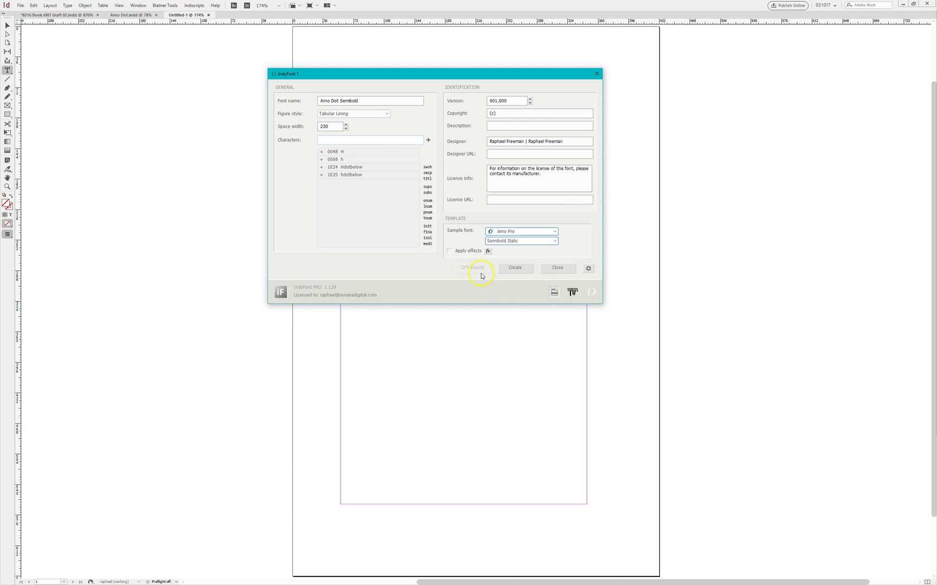
{"action": "left_click", "coordinate": [512, 269]}
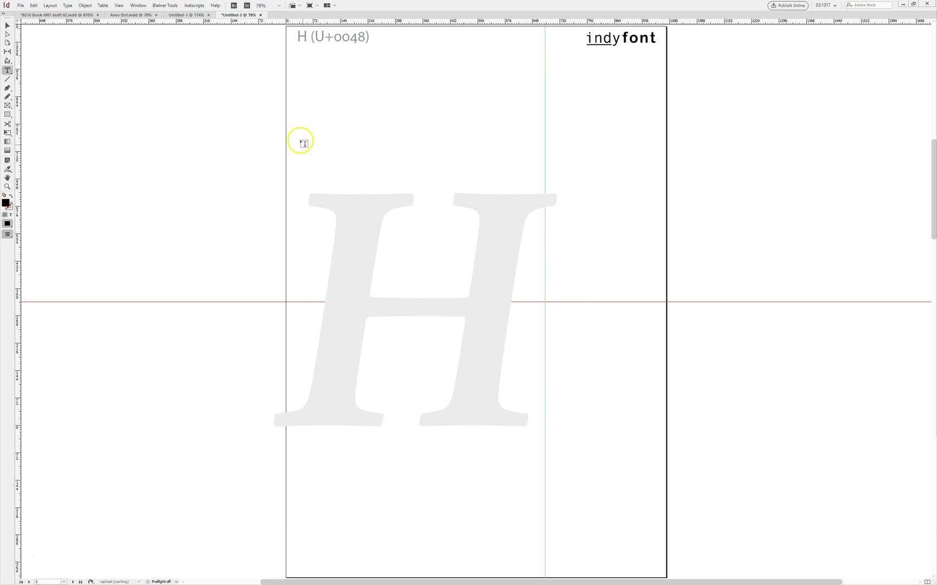
Draw a text frame on the H (U+0048) page with an H in Arno Pro Semibold Italic
{"action": "left_click_drag", "start_coordinate": [300, 139], "coordinate": [605, 398]}
{"action": "key", "text": "Escape"}
{"action": "key", "text": "ctrl+d"}
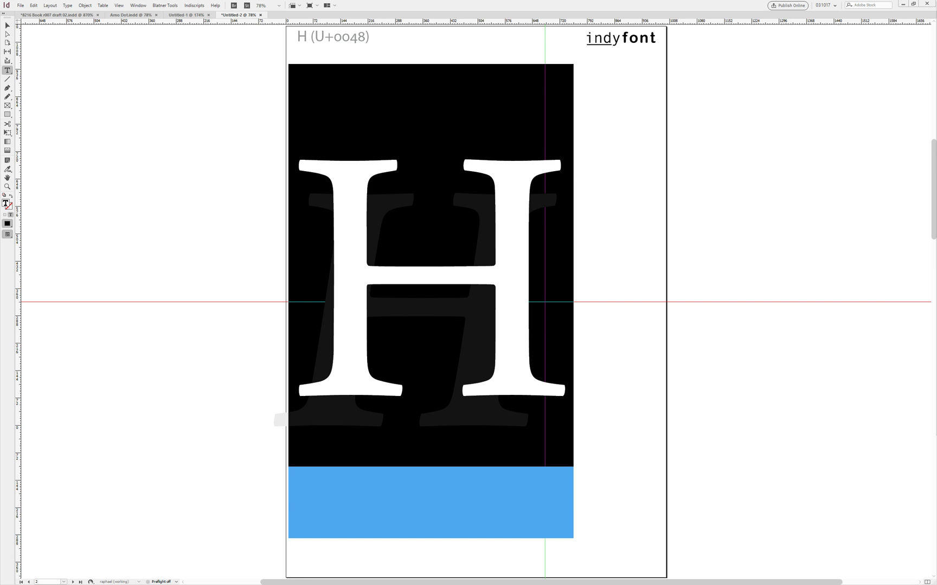
{"action": "key", "text": "ctrl+shift+i"}
{"action": "left_click", "coordinate": [436, 288]}
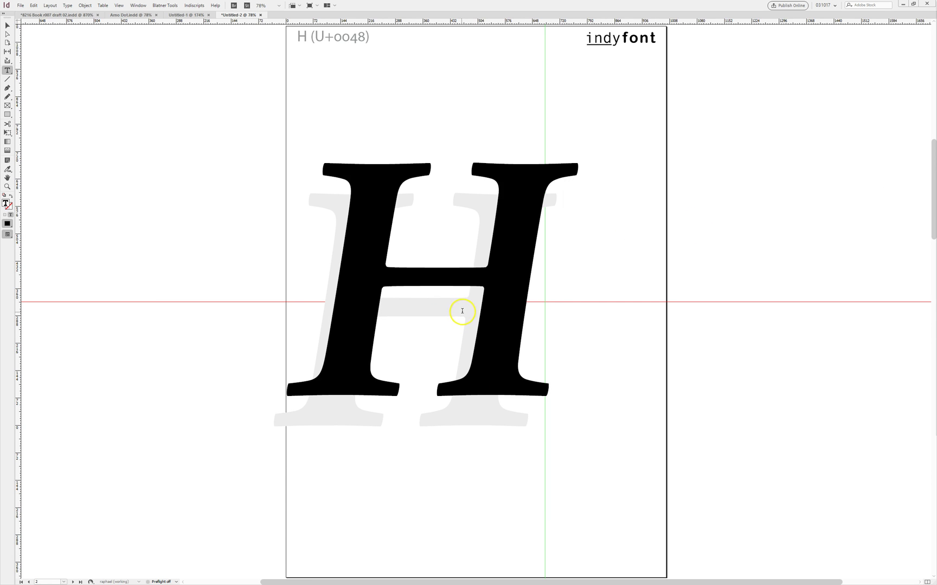
{"action": "double_click", "coordinate": [479, 310]}
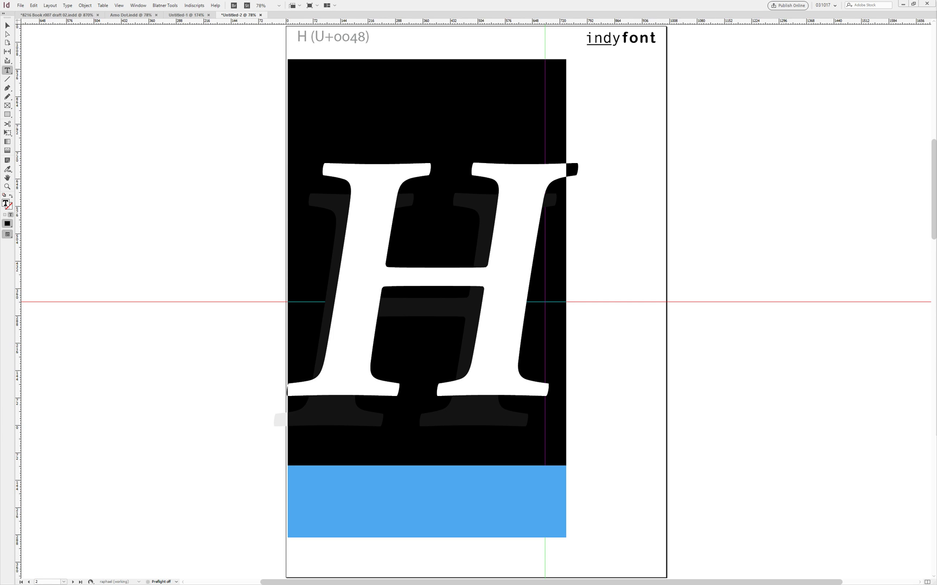
Create paragraph style 'character' with shortcut Ctrl+Num 0, then move the H frame slightly lower
{"action": "left_click", "coordinate": [908, 234]}
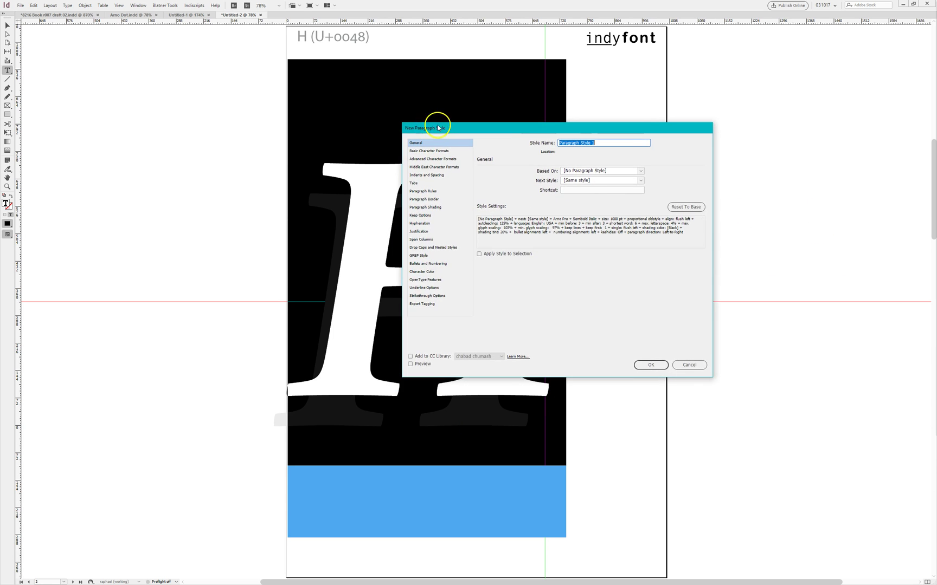
{"action": "left_click_drag", "start_coordinate": [437, 127], "coordinate": [582, 114]}
{"action": "type", "text": "character"}
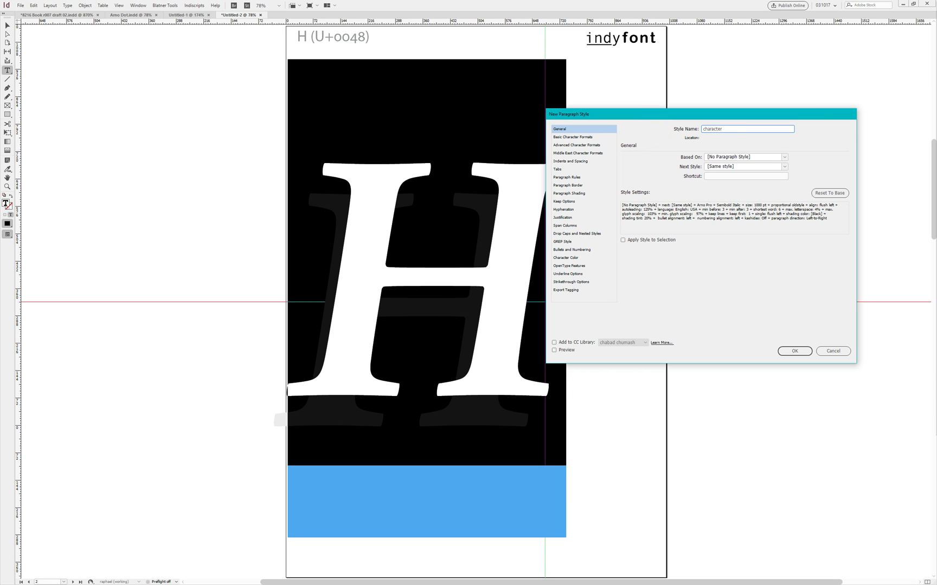
{"action": "left_click", "coordinate": [746, 176]}
{"action": "key", "text": "ctrl+KP_0"}
{"action": "type", "text": "Ctrl+Num 0"}
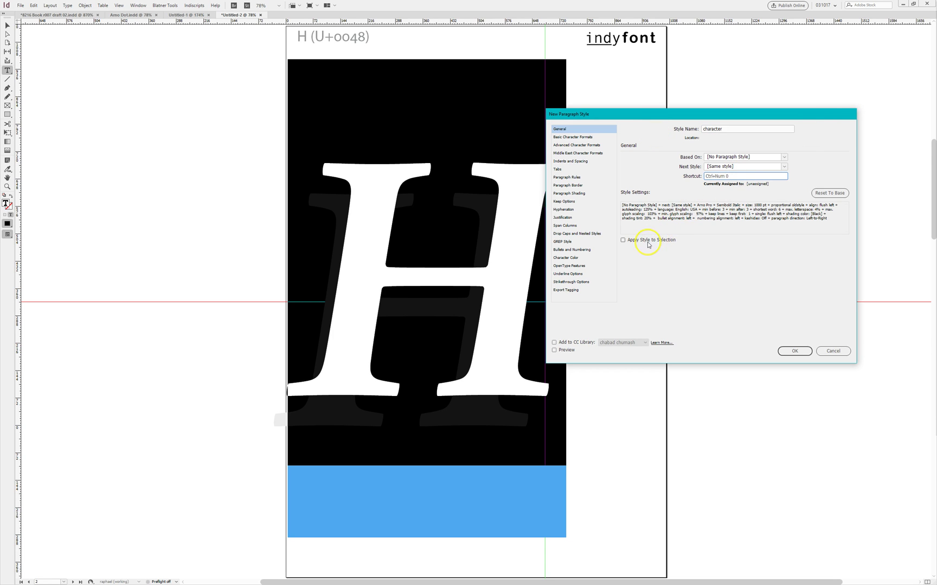
{"action": "left_click", "coordinate": [795, 351]}
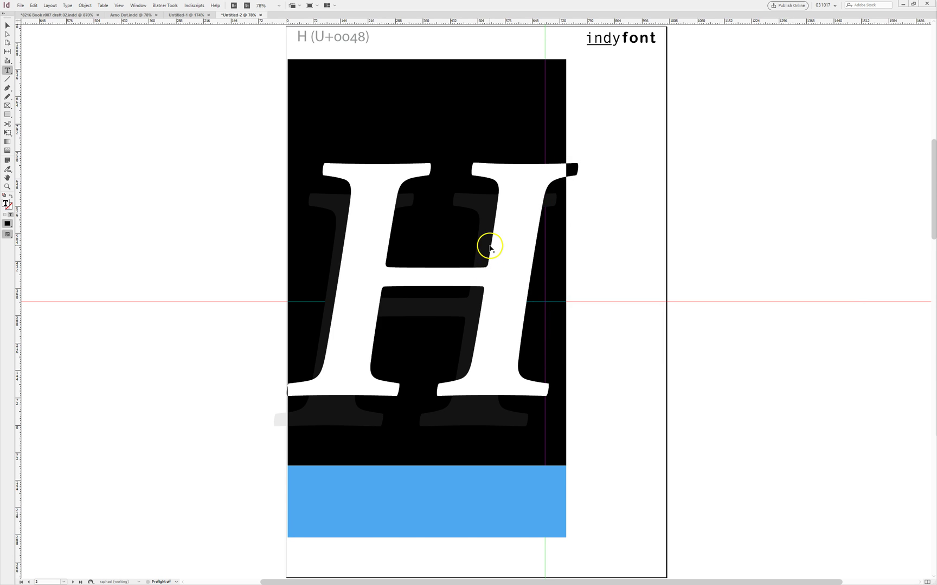
{"action": "key", "text": "Escape"}
{"action": "left_click_drag", "start_coordinate": [490, 247], "coordinate": [481, 279]}
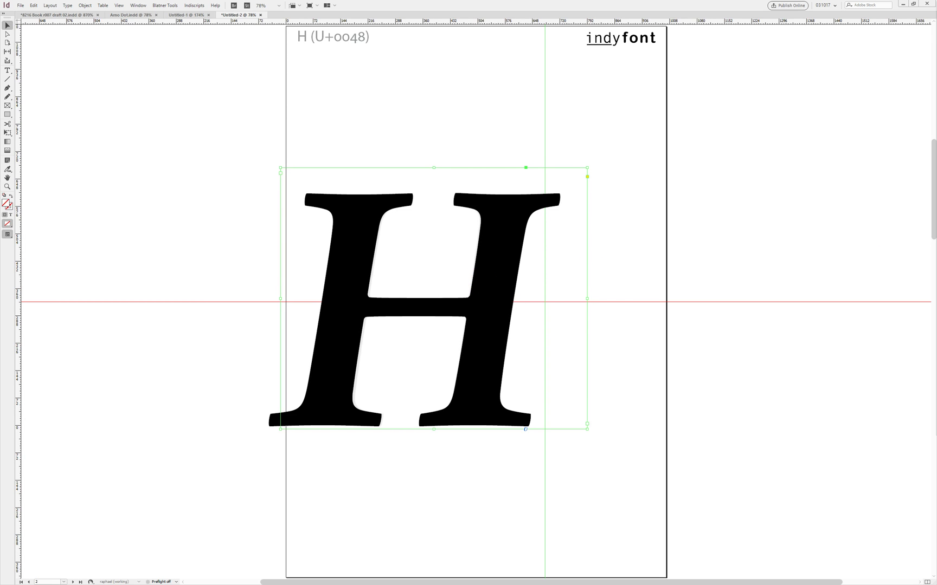
Start object style 'character' from the H frame with shortcut Ctrl+Alt+Num 0
{"action": "key", "text": "ctrl+F7"}
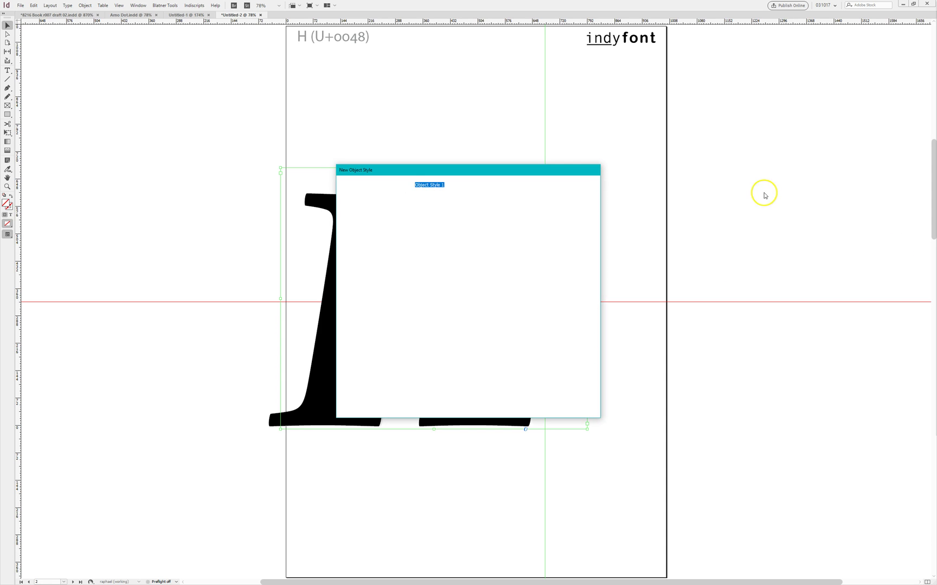
{"action": "left_click_drag", "start_coordinate": [460, 171], "coordinate": [545, 157]}
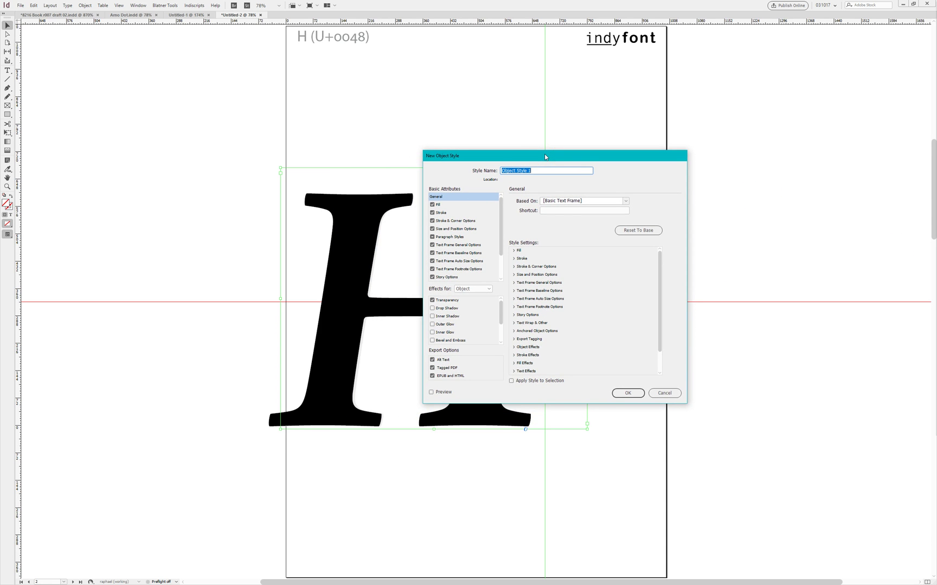
{"action": "type", "text": "cha"}
{"action": "key", "text": "Tab"}
{"action": "key", "text": "Tab"}
{"action": "key", "text": "Tab"}
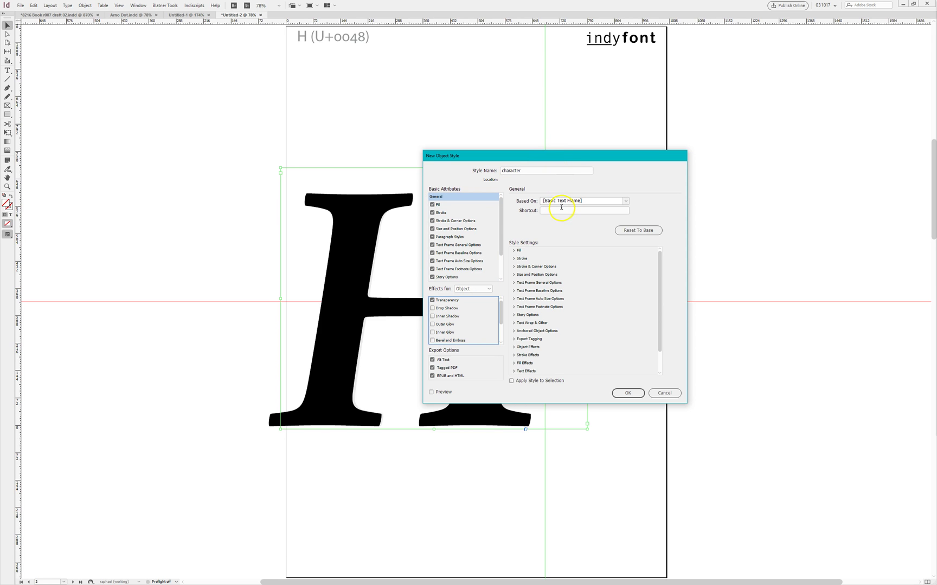
{"action": "left_click", "coordinate": [561, 210]}
{"action": "key", "text": "ctrl+alt+KP_0"}
{"action": "type", "text": "Ctrl+Alt+Num 0"}
{"action": "scroll", "coordinate": [482, 254], "scroll_direction": "down", "scroll_amount": 1}
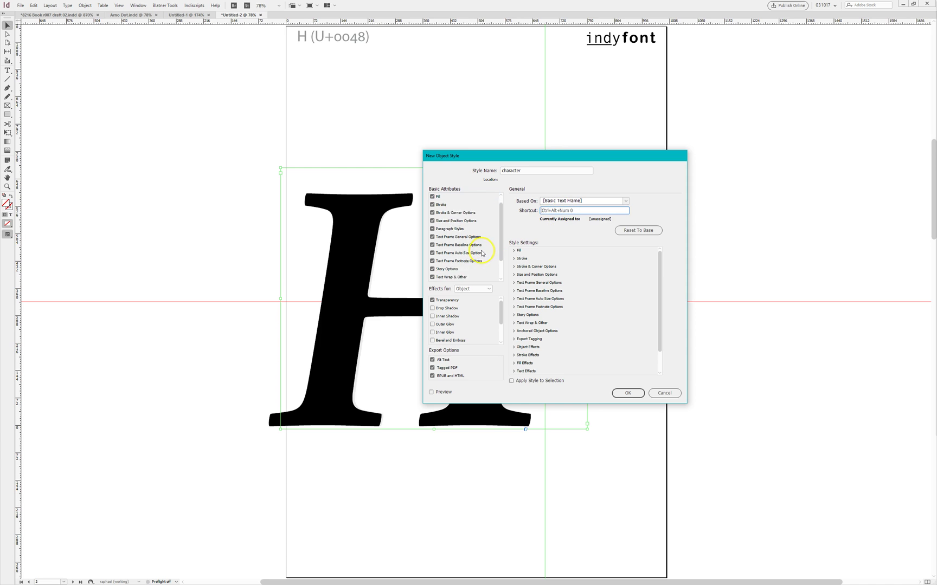
{"action": "scroll", "coordinate": [483, 254], "scroll_direction": "down", "scroll_amount": 1}
{"action": "scroll", "coordinate": [480, 257], "scroll_direction": "down", "scroll_amount": 1}
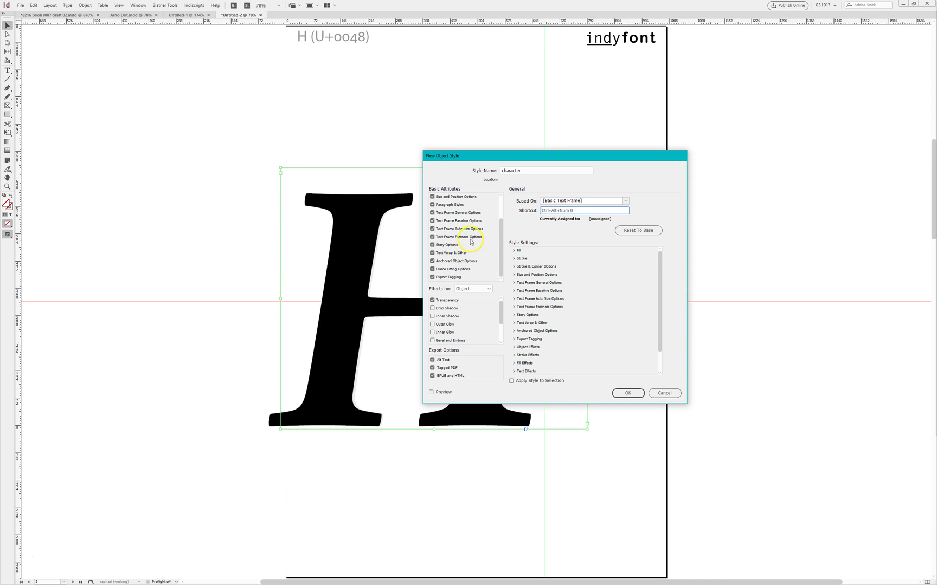
{"action": "scroll", "coordinate": [468, 235], "scroll_direction": "up", "scroll_amount": 2}
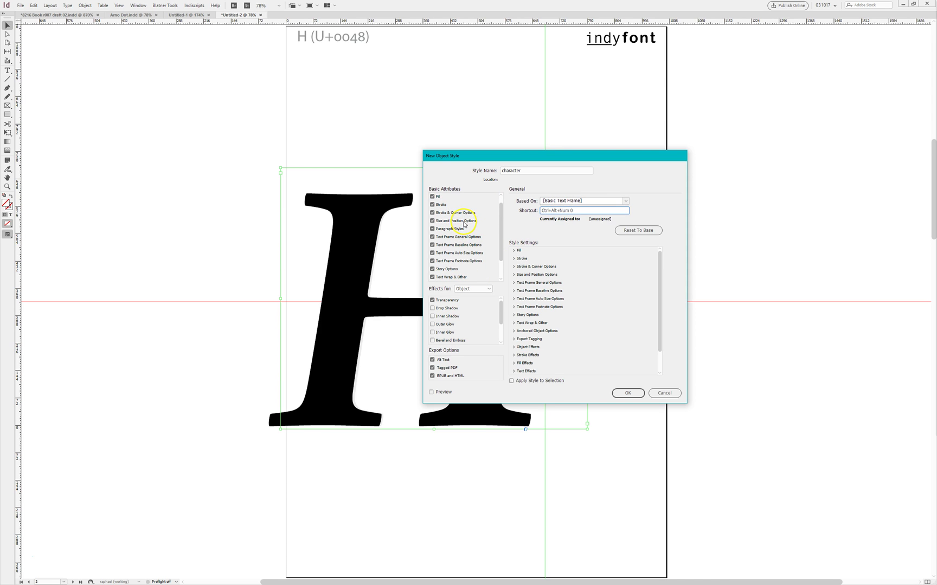
Make the object style fix height, width, X and Y, and apply paragraph style 'character'
{"action": "left_click", "coordinate": [455, 220]}
{"action": "left_click", "coordinate": [582, 210]}
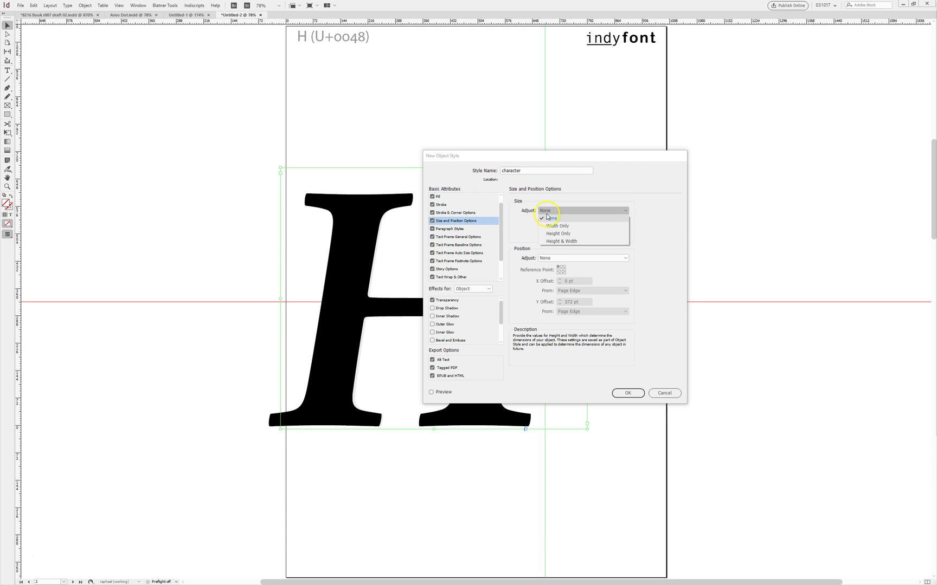
{"action": "left_click", "coordinate": [561, 241]}
{"action": "left_click", "coordinate": [582, 258]}
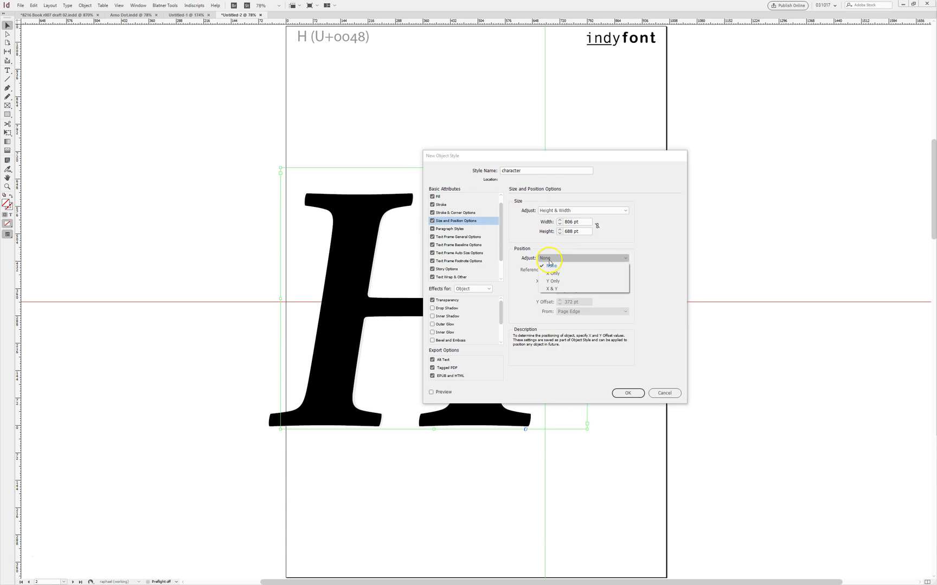
{"action": "left_click", "coordinate": [552, 289]}
{"action": "left_click_drag", "start_coordinate": [527, 156], "coordinate": [678, 98]}
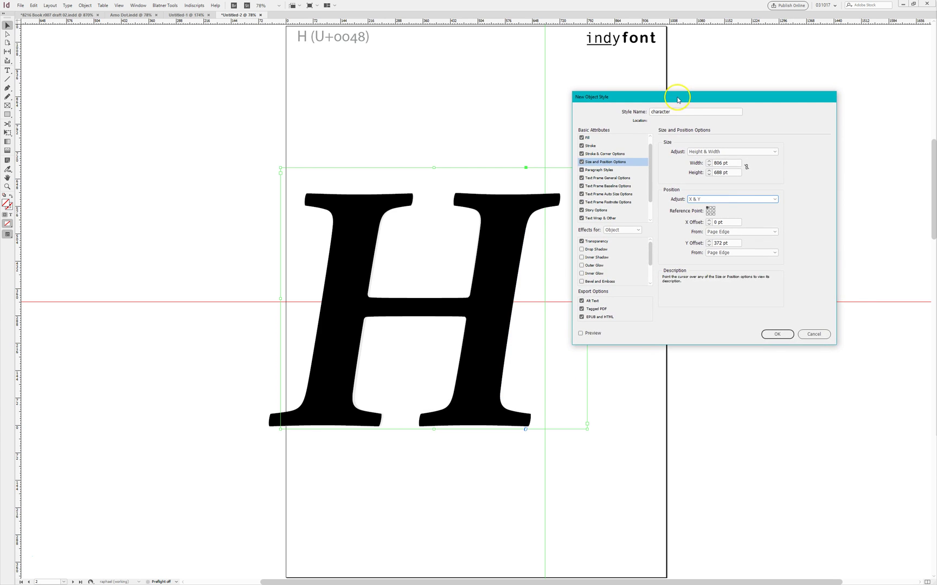
{"action": "left_click", "coordinate": [599, 169]}
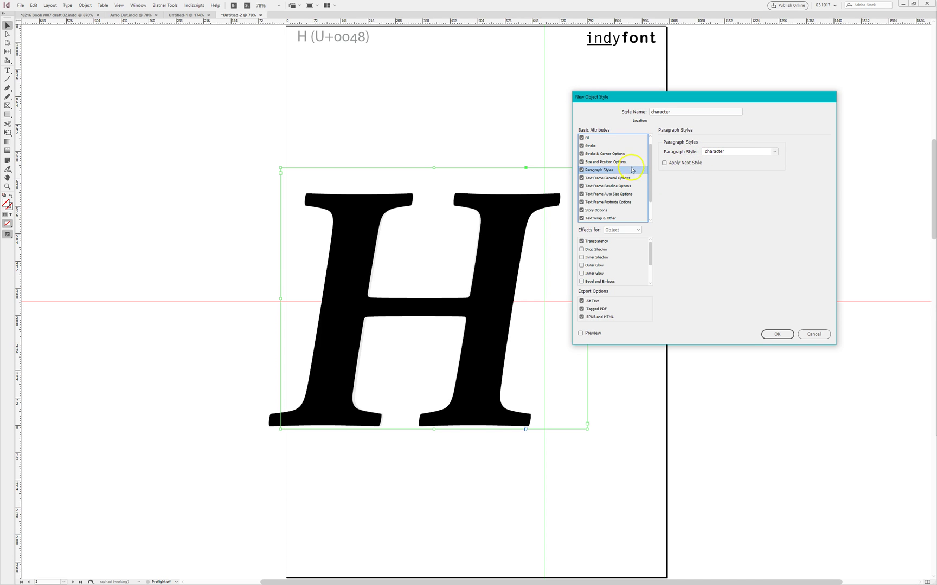
{"action": "left_click", "coordinate": [777, 335]}
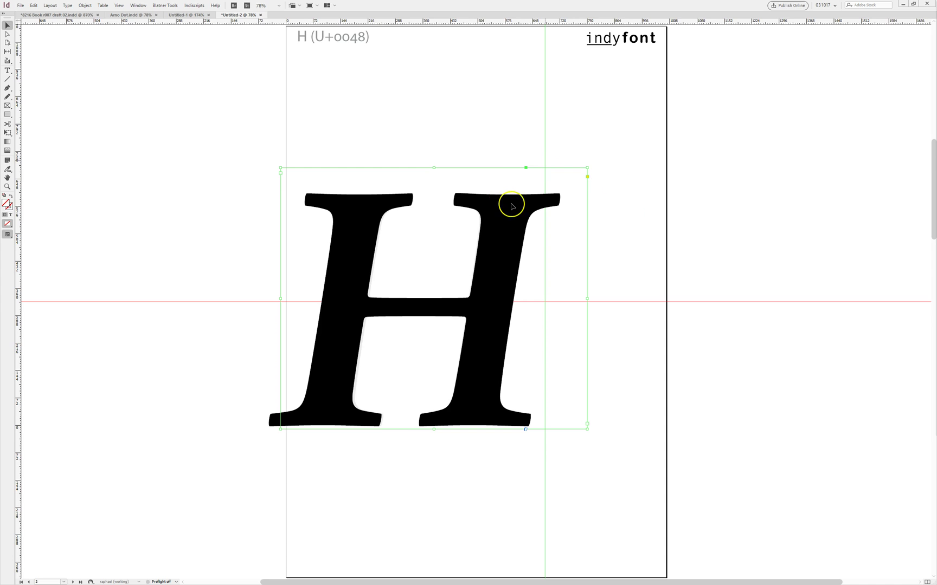
Draw a solid black square frame above the H's right stem and reselect the H frame
{"action": "left_click", "coordinate": [640, 176]}
{"action": "left_click", "coordinate": [6, 114]}
{"action": "left_click_drag", "start_coordinate": [462, 71], "coordinate": [545, 153]}
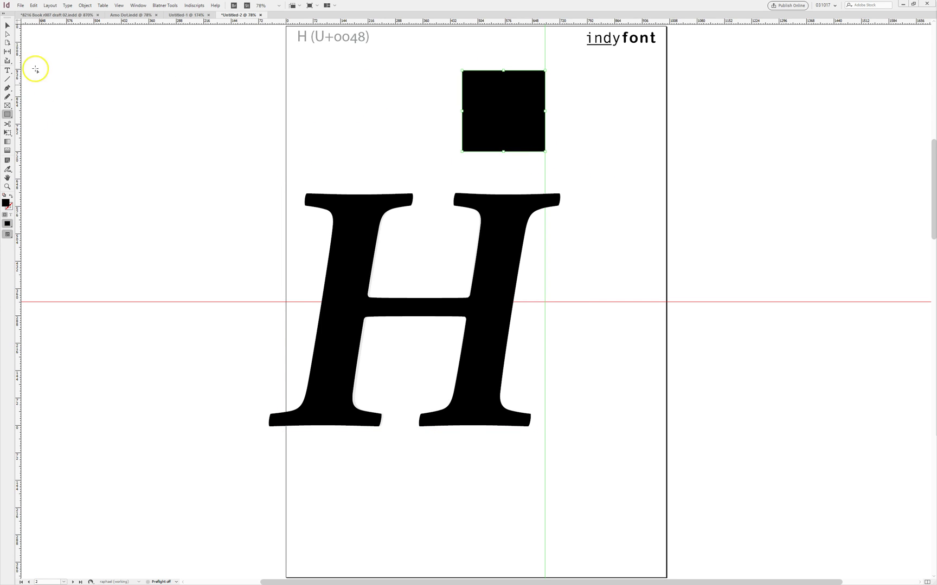
{"action": "left_click", "coordinate": [7, 26]}
{"action": "left_click", "coordinate": [520, 208]}
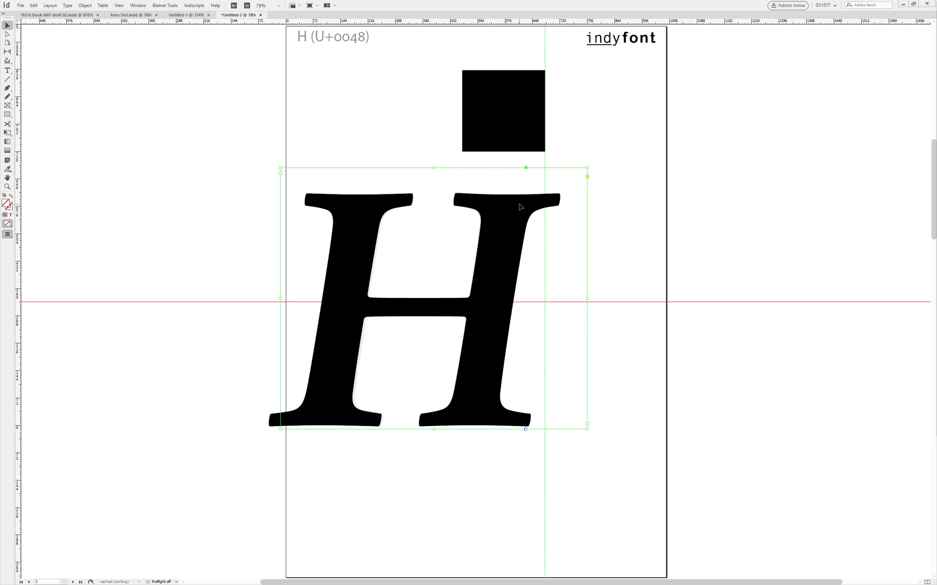
Alt-drag a copy of the H frame to the right and clear its text
{"action": "left_click_drag", "start_coordinate": [368, 222], "coordinate": [697, 221]}
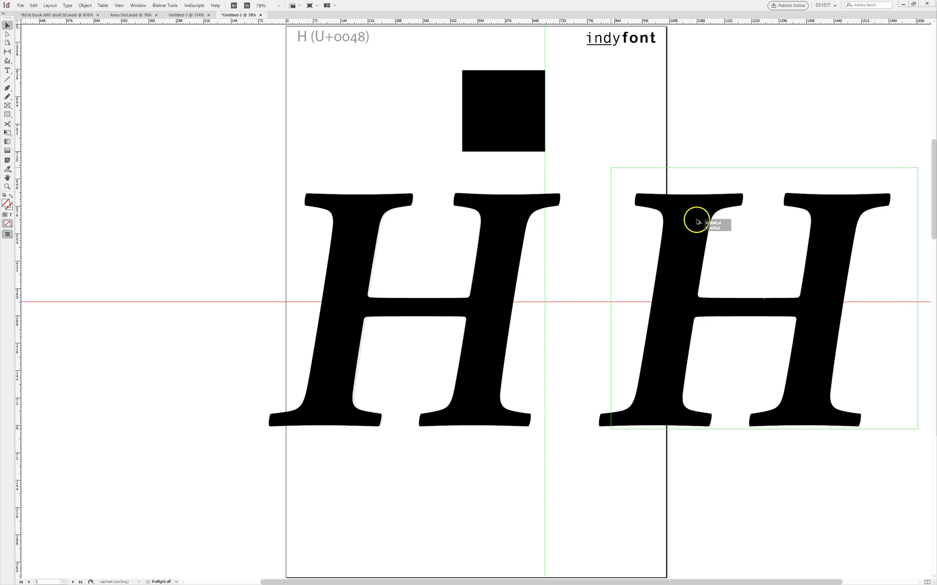
{"action": "key", "text": "t"}
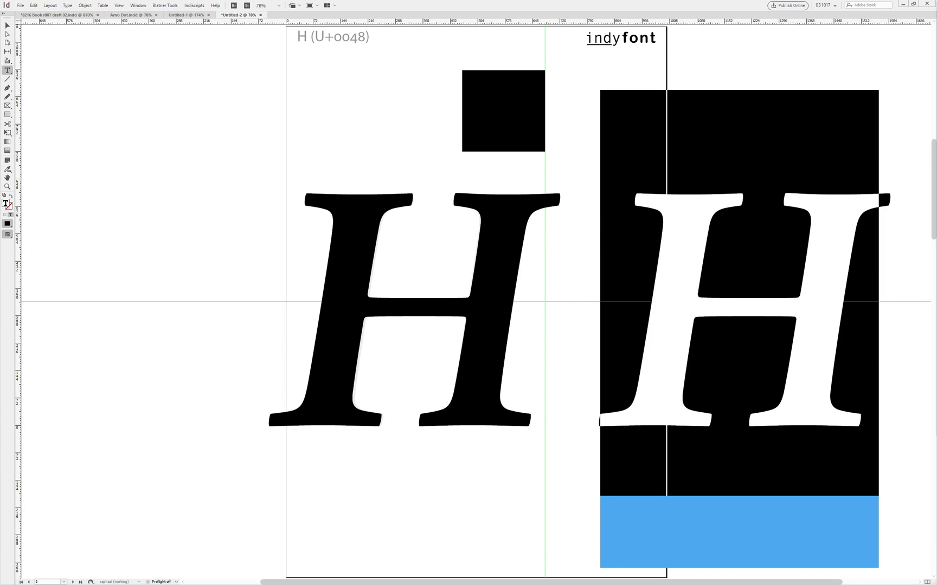
{"action": "left_click", "coordinate": [827, 221]}
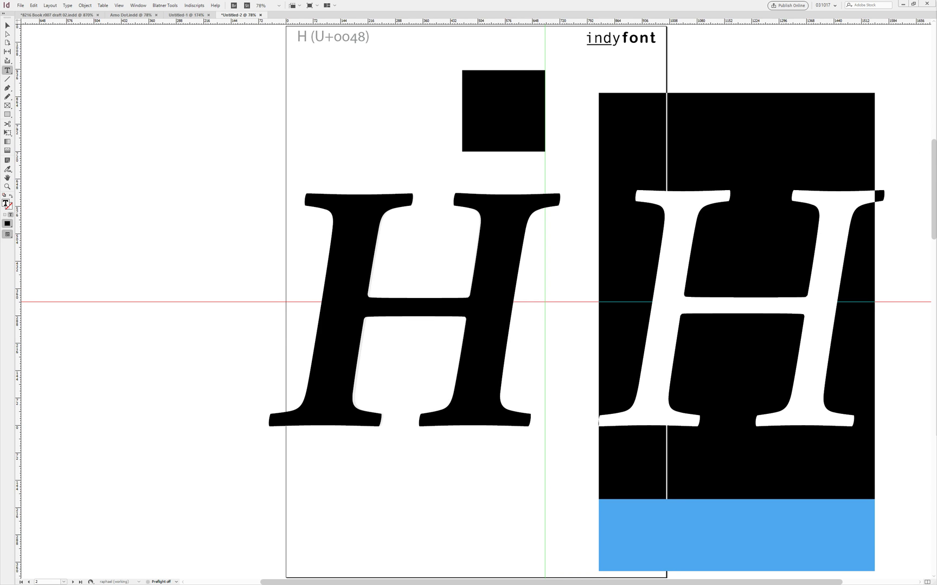
{"action": "key", "text": "Delete"}
{"action": "key", "text": "Escape"}
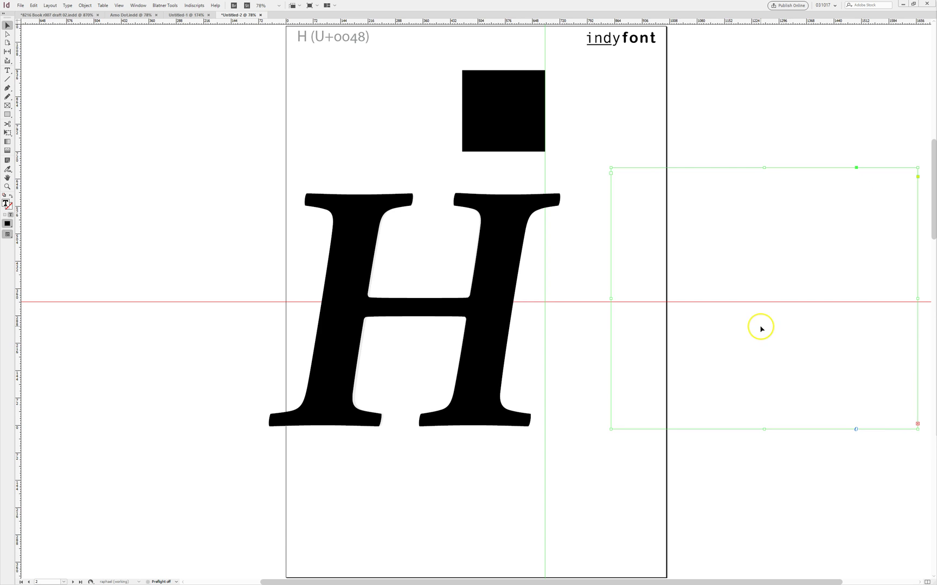
Enlarge and reposition the copied frame and make its text read 'H.'
{"action": "left_click_drag", "start_coordinate": [611, 429], "coordinate": [548, 540]}
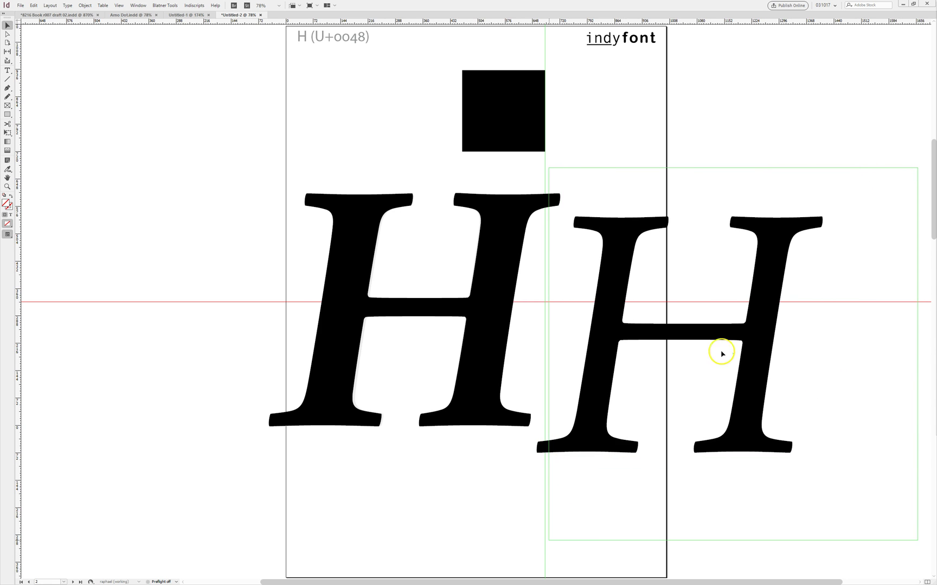
{"action": "left_click_drag", "start_coordinate": [719, 355], "coordinate": [736, 327]}
{"action": "triple_click", "coordinate": [659, 315]}
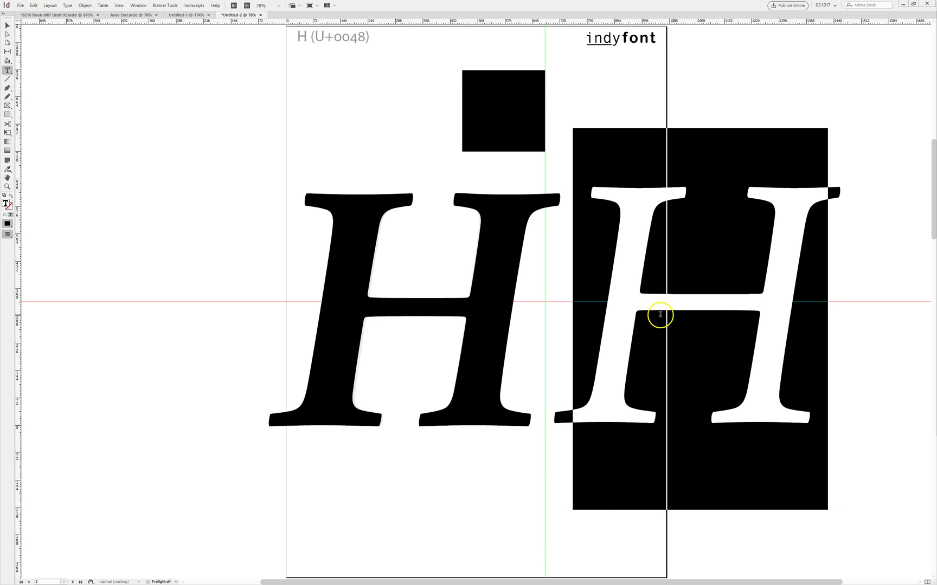
{"action": "type", "text": "."}
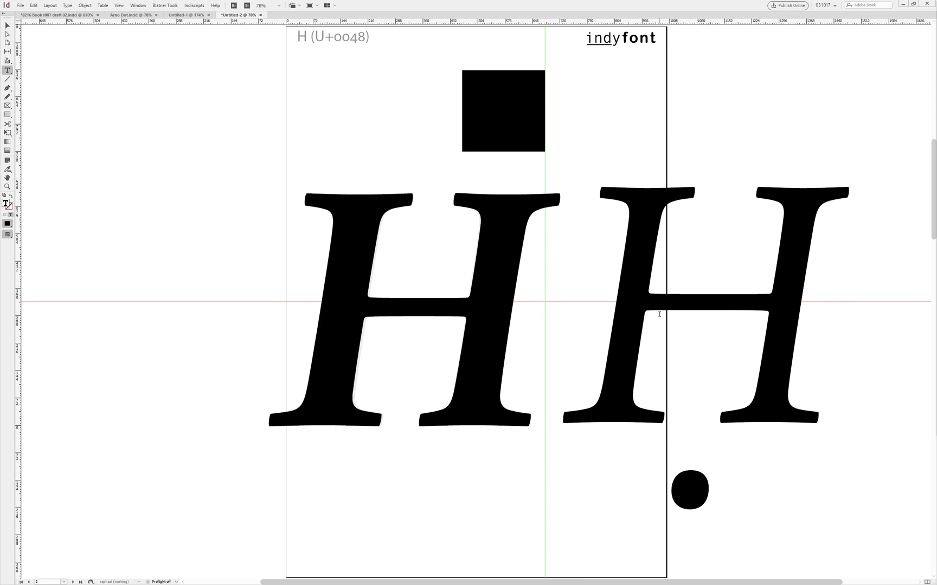
{"action": "key", "text": "Escape"}
{"action": "left_click_drag", "start_coordinate": [662, 315], "coordinate": [666, 323]}
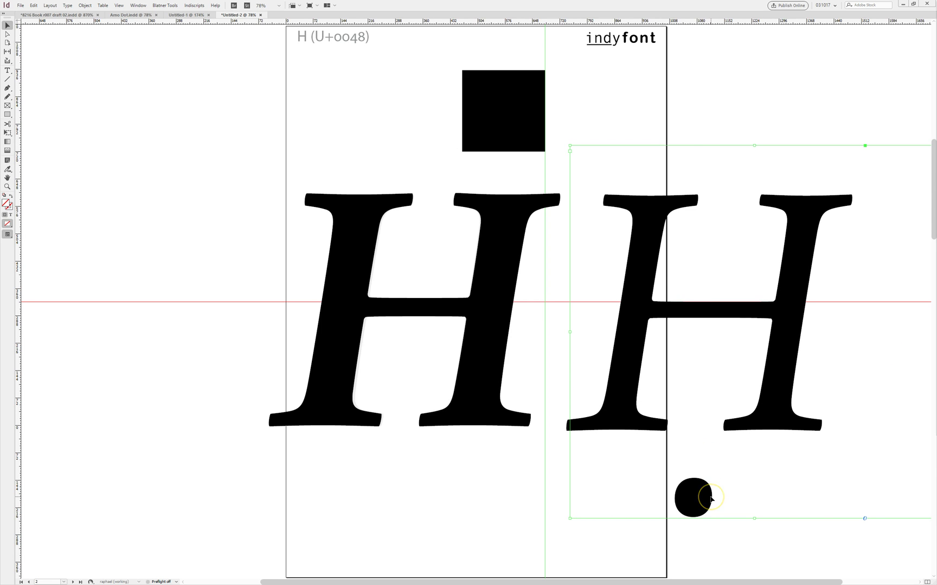
Move the dot beneath the original H, delete the copied 'H.' frame, then undo the deletion
{"action": "left_click", "coordinate": [715, 547]}
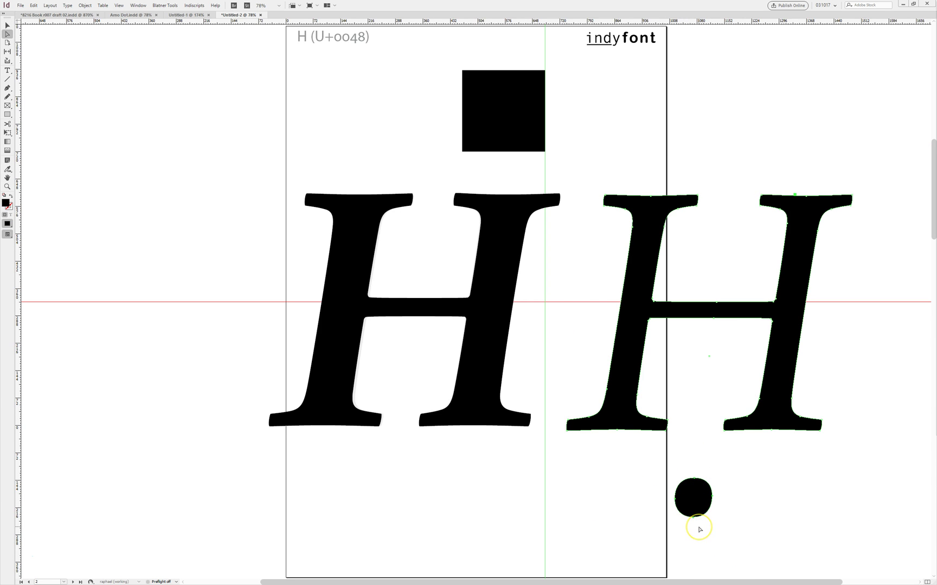
{"action": "left_click", "coordinate": [476, 301]}
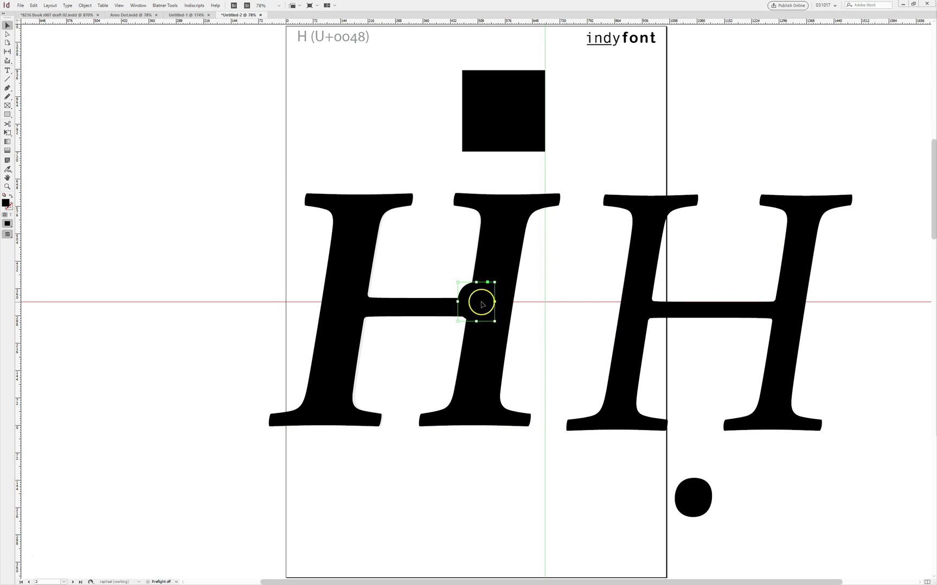
{"action": "left_click_drag", "start_coordinate": [476, 301], "coordinate": [403, 482]}
{"action": "left_click", "coordinate": [630, 359]}
{"action": "key", "text": "Delete"}
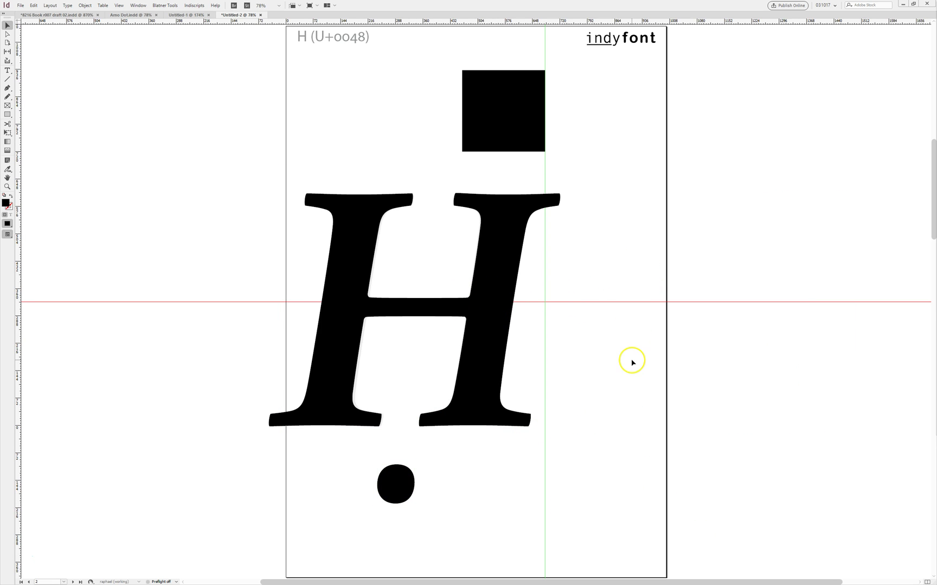
{"action": "left_click", "coordinate": [396, 483]}
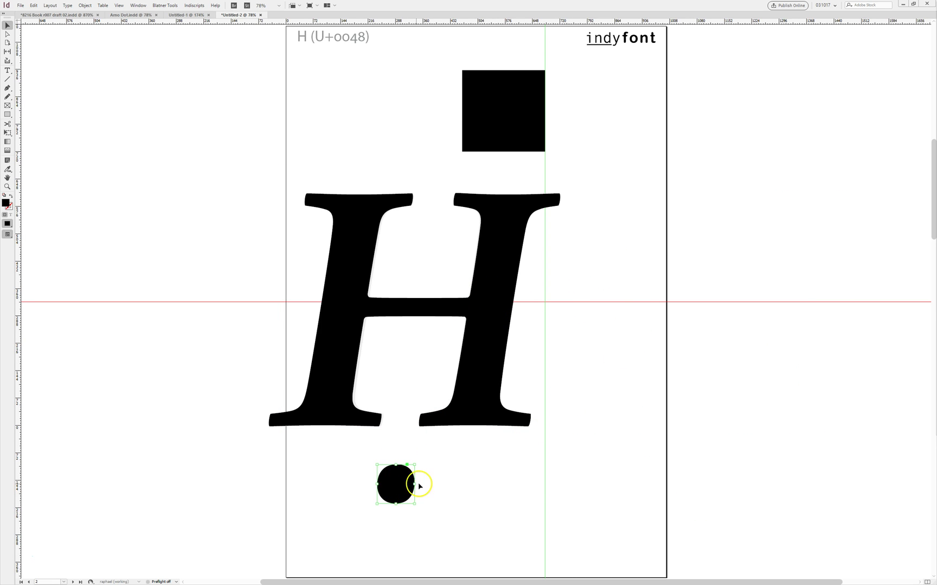
{"action": "left_click", "coordinate": [466, 454]}
{"action": "key", "text": "ctrl+z"}
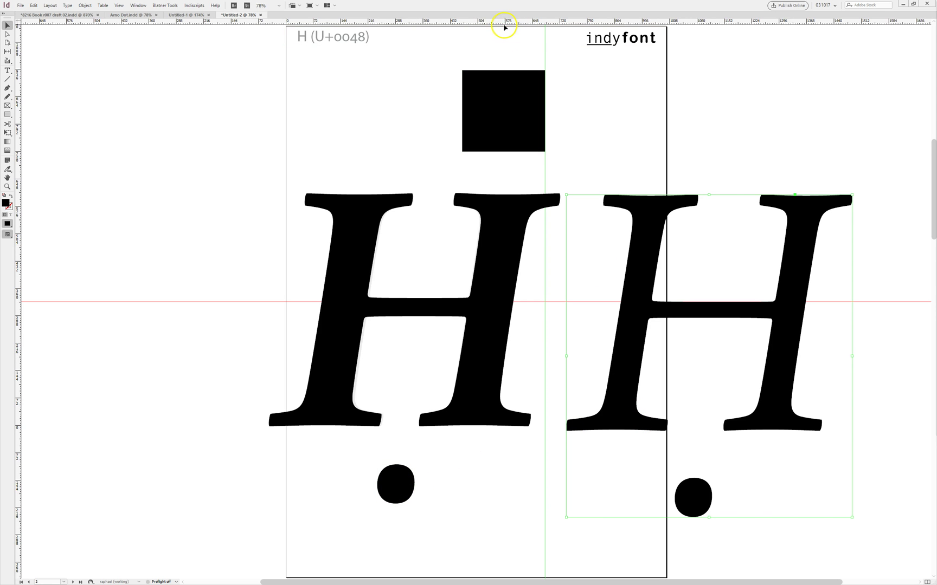
Add horizontal guides at the H baseline and dot bottom, and nudge the right copy up
{"action": "left_click_drag", "start_coordinate": [504, 21], "coordinate": [606, 426]}
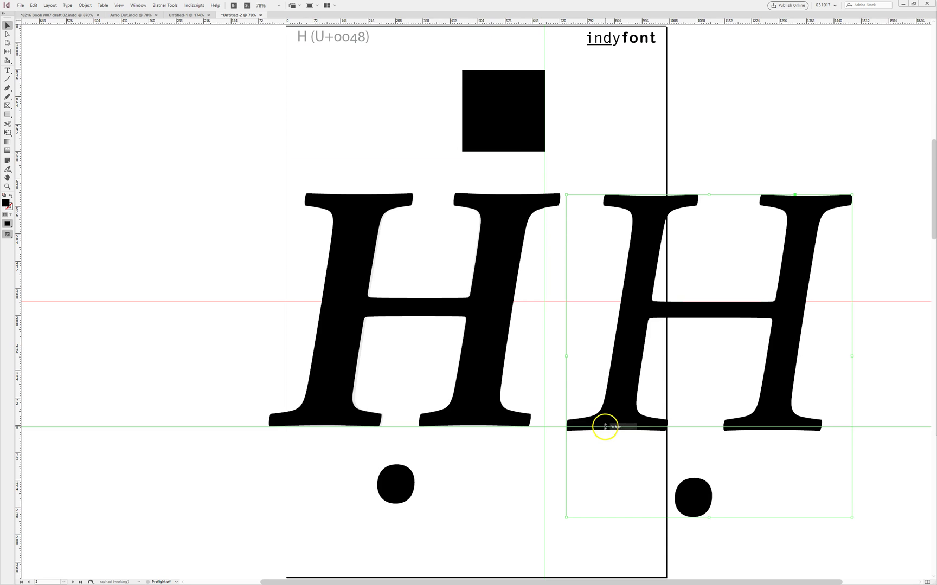
{"action": "left_click_drag", "start_coordinate": [473, 22], "coordinate": [599, 504]}
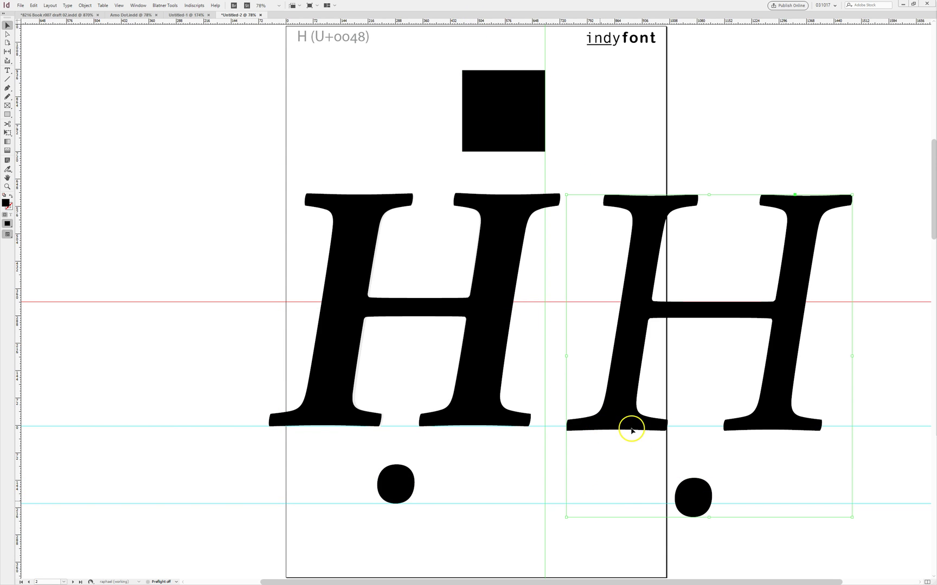
{"action": "left_click", "coordinate": [631, 430]}
{"action": "key", "text": "Up"}
{"action": "key", "text": "Up"}
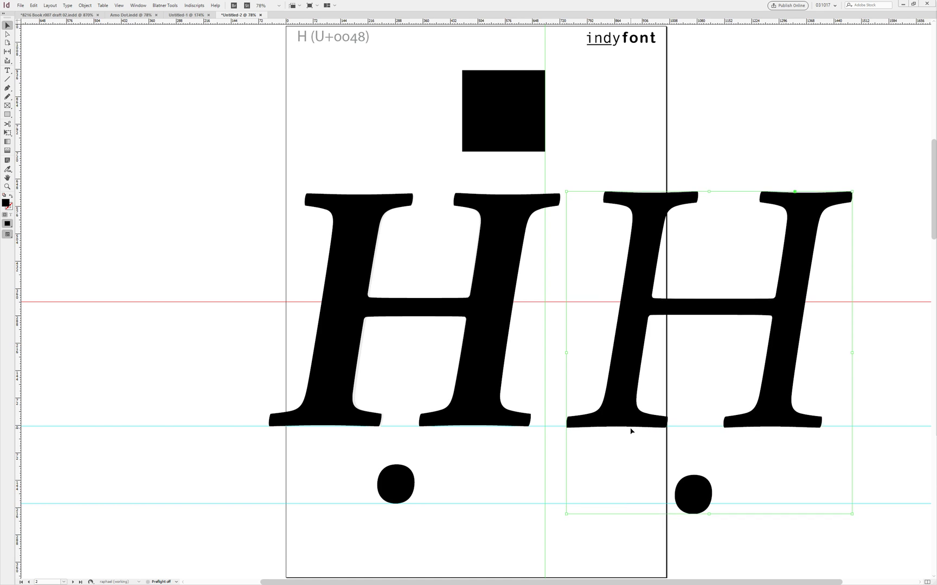
{"action": "key", "text": "Up"}
{"action": "key", "text": "Up"}
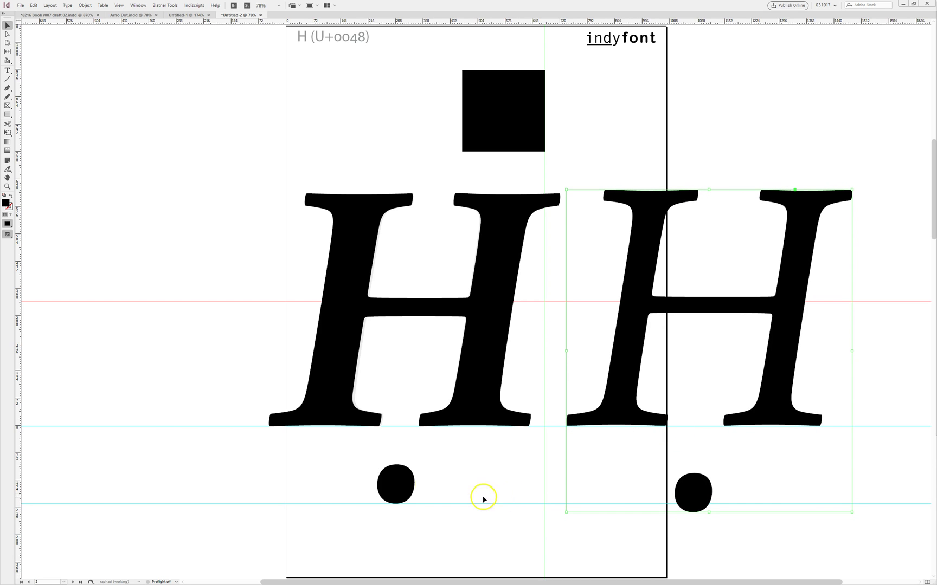
Nudge the left dot down two steps and delete the right-hand H copy
{"action": "left_click", "coordinate": [396, 484]}
{"action": "key", "text": "Down"}
{"action": "key", "text": "Down"}
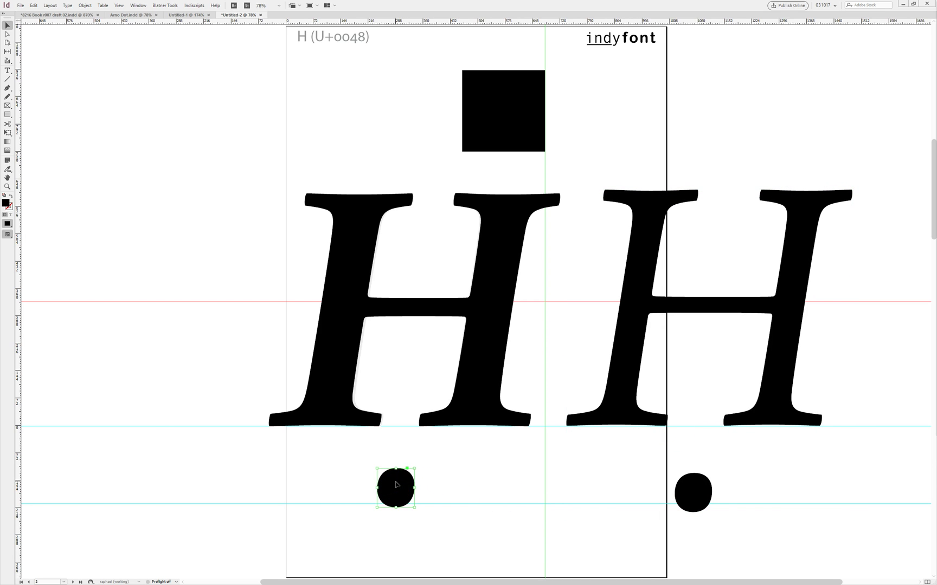
{"action": "key", "text": "Down"}
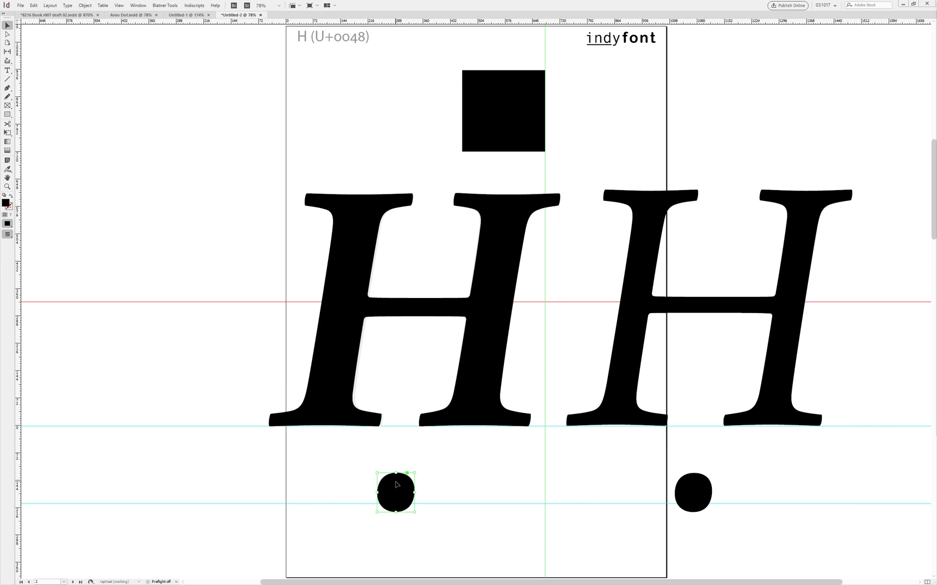
{"action": "left_click", "coordinate": [613, 410]}
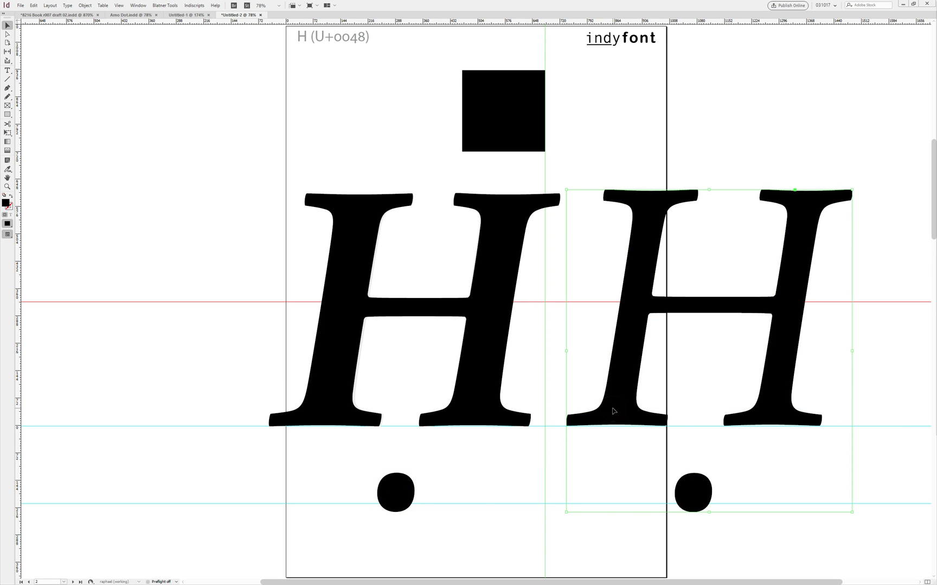
{"action": "left_click", "coordinate": [395, 493]}
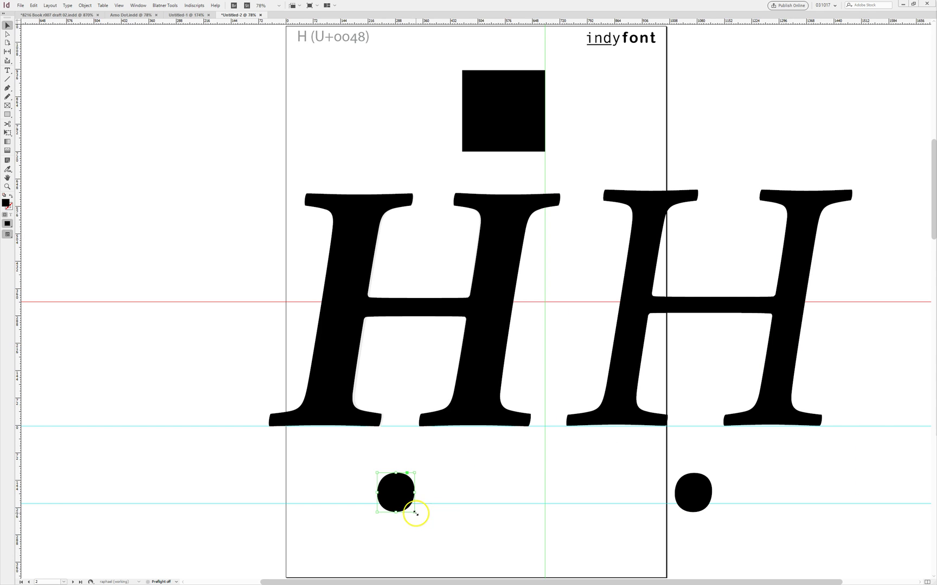
{"action": "left_click", "coordinate": [479, 519]}
{"action": "left_click", "coordinate": [626, 377]}
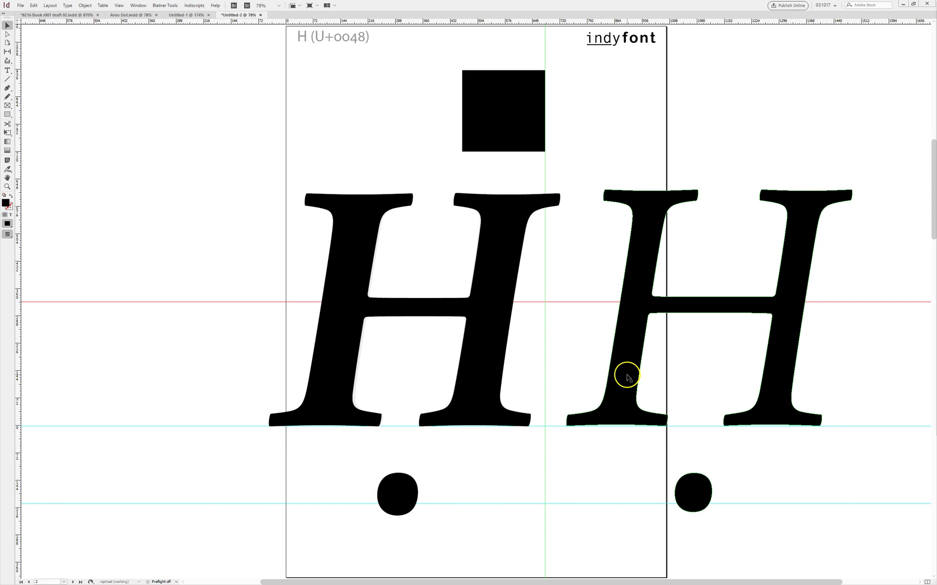
{"action": "key", "text": "Delete"}
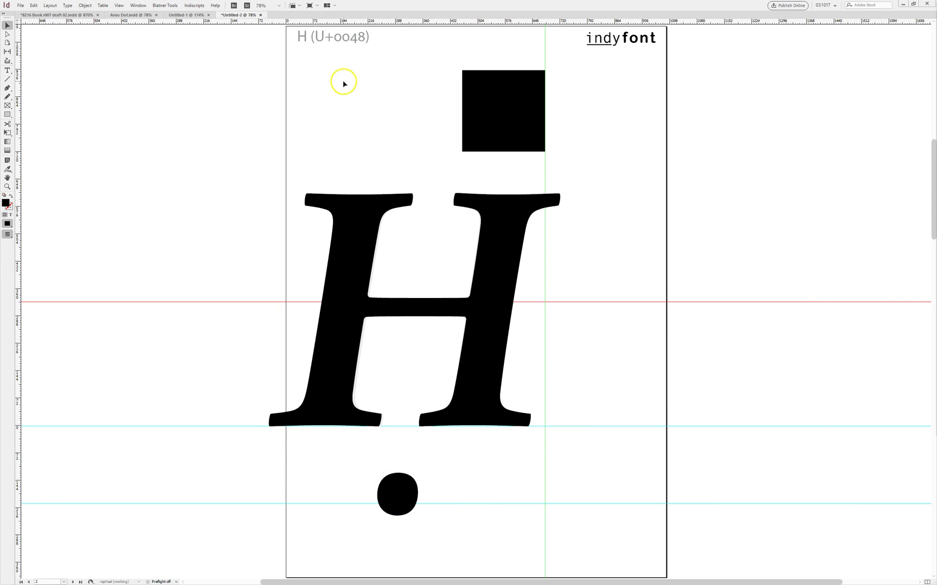
Copy the square, H and dot, then paste them in place on the Hdotbelow page
{"action": "left_click_drag", "start_coordinate": [232, 118], "coordinate": [563, 478]}
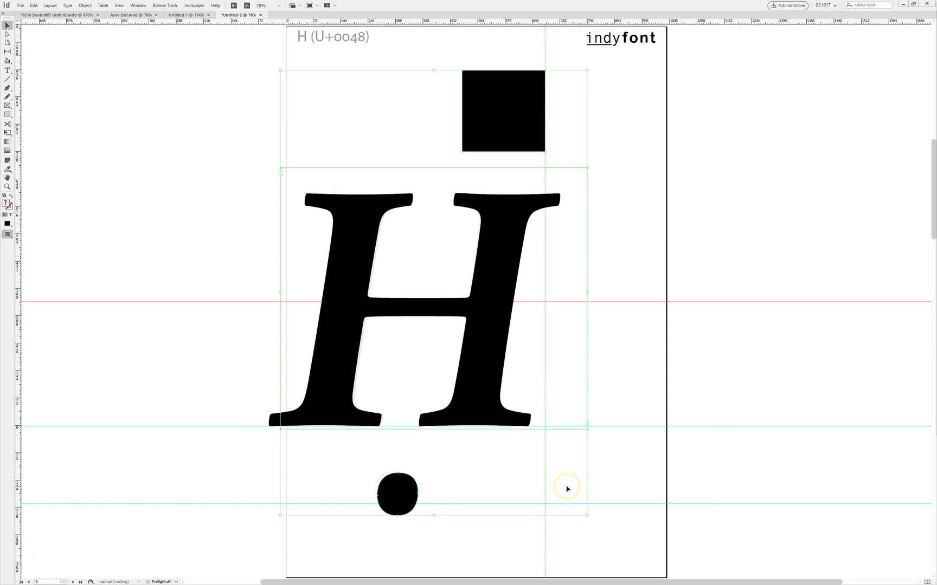
{"action": "key", "text": "Page_Down"}
{"action": "key", "text": "Page_Down"}
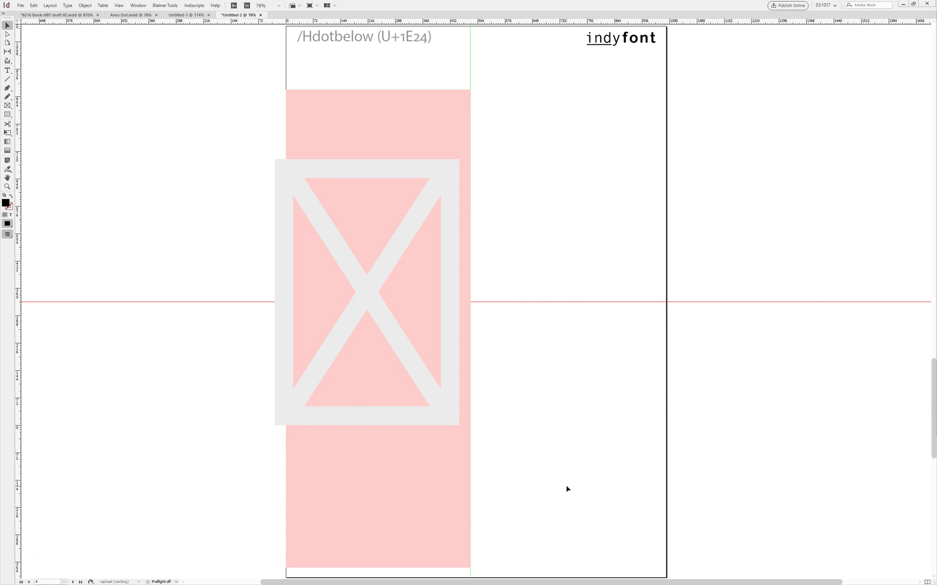
{"action": "key", "text": "ctrl+alt+shift+v"}
{"action": "left_click", "coordinate": [636, 464]}
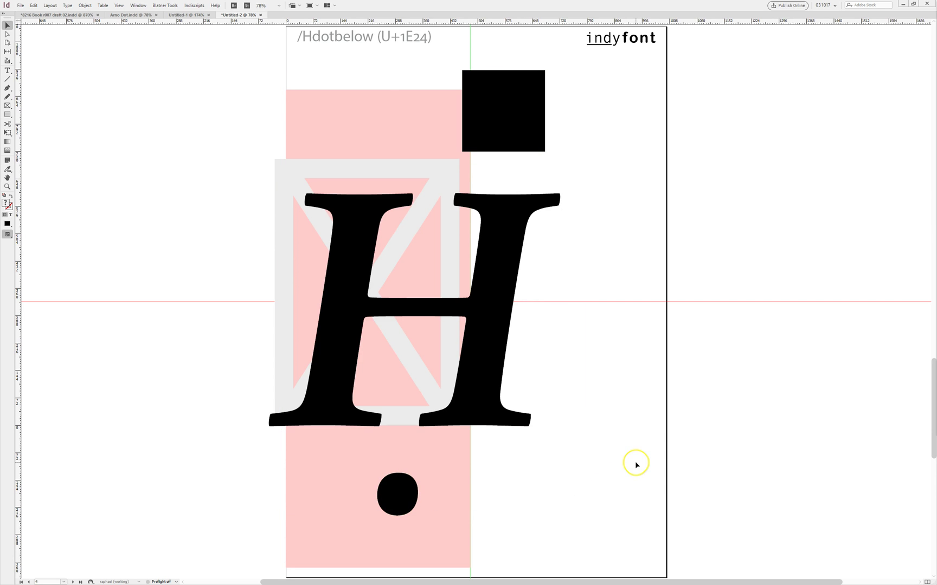
{"action": "left_click", "coordinate": [541, 92]}
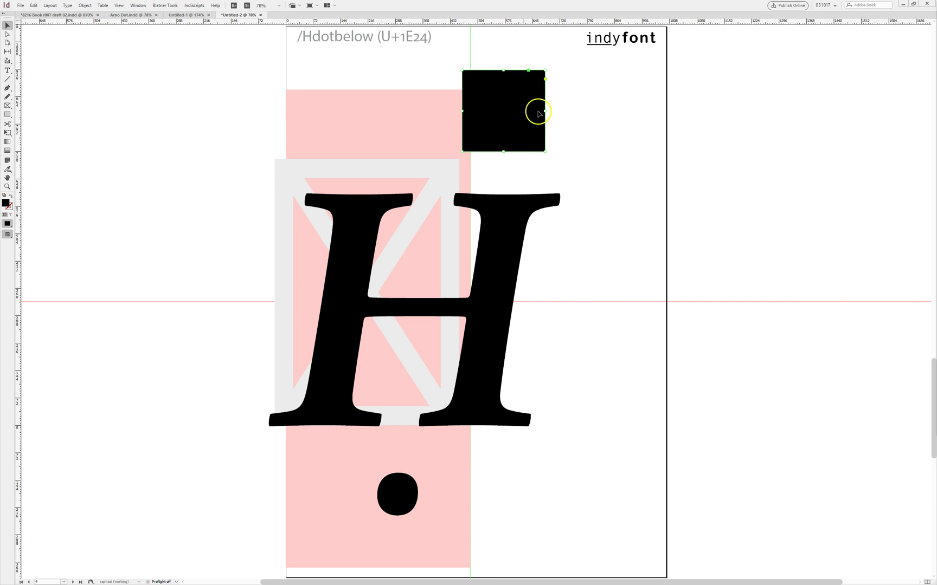
Align the vertical guide to the square, delete the square, and outline the H
{"action": "left_click", "coordinate": [472, 56]}
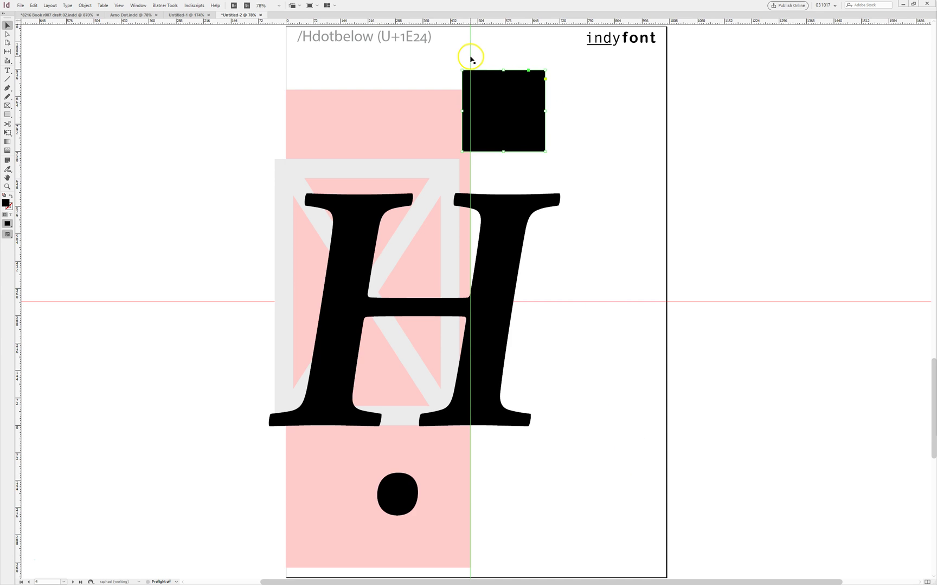
{"action": "left_click_drag", "start_coordinate": [472, 56], "coordinate": [546, 63]}
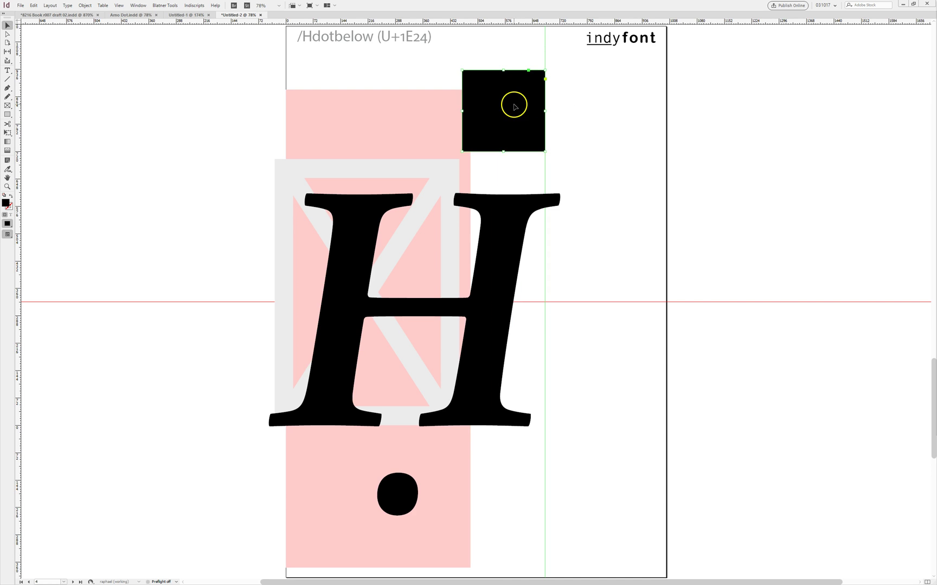
{"action": "key", "text": "Delete"}
{"action": "left_click", "coordinate": [505, 205]}
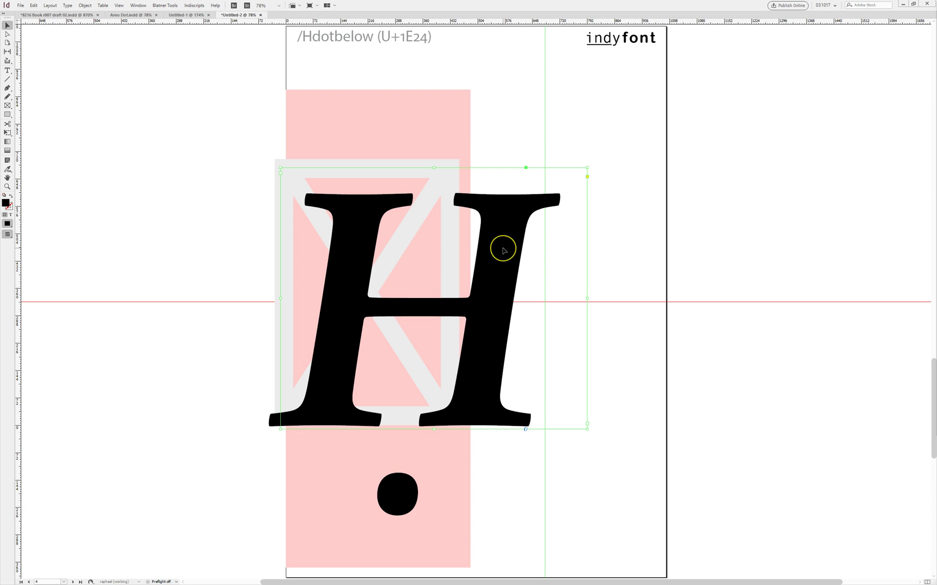
{"action": "key", "text": "ctrl+shift+o"}
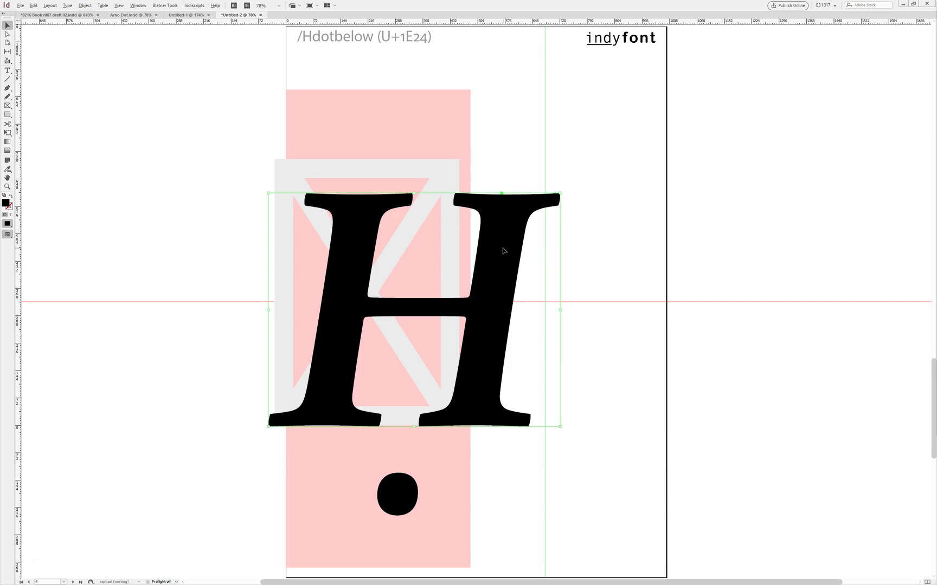
Back on the H page, delete the black square and the dot, keeping the H
{"action": "key", "text": "ctrl+z"}
{"action": "left_click", "coordinate": [506, 114]}
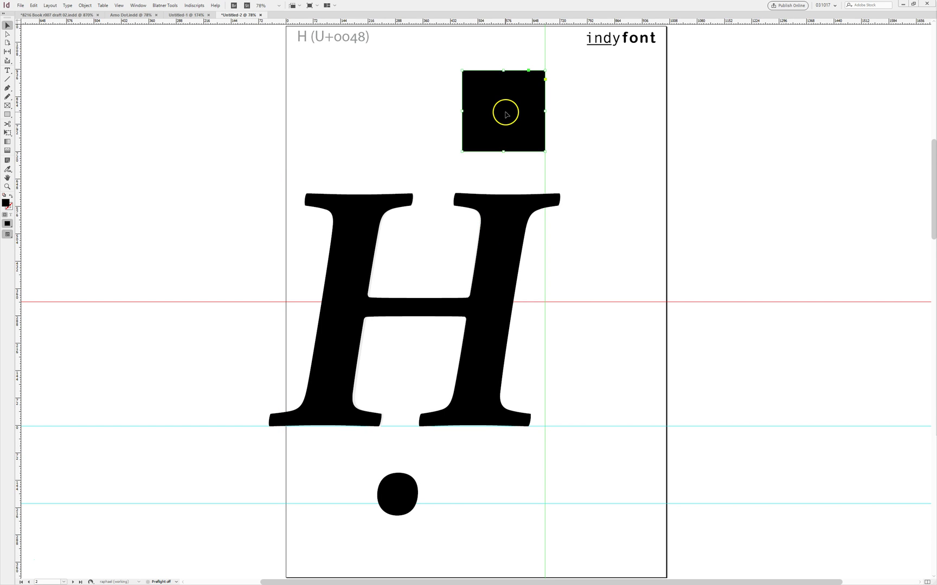
{"action": "key", "text": "Delete"}
{"action": "left_click", "coordinate": [395, 492]}
{"action": "key", "text": "Delete"}
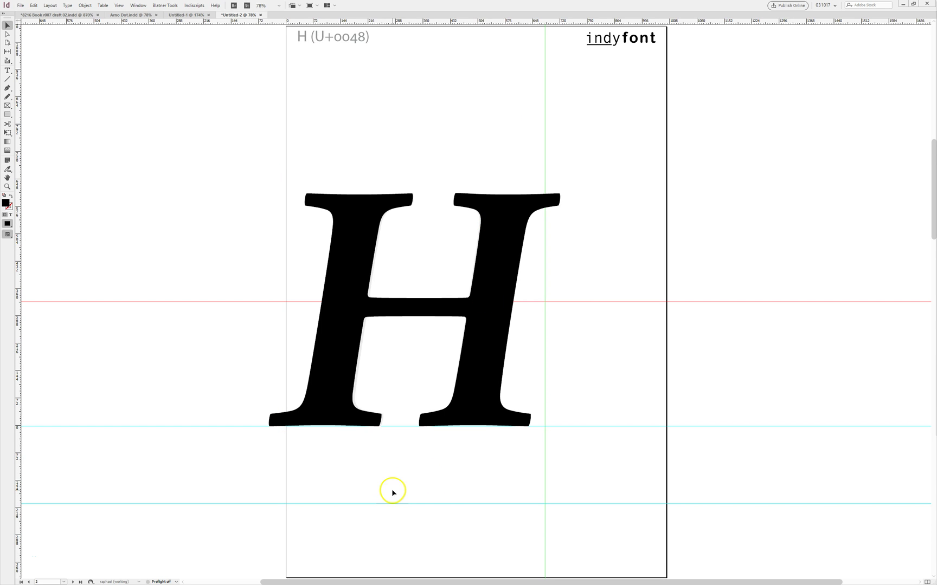
{"action": "left_click", "coordinate": [462, 398]}
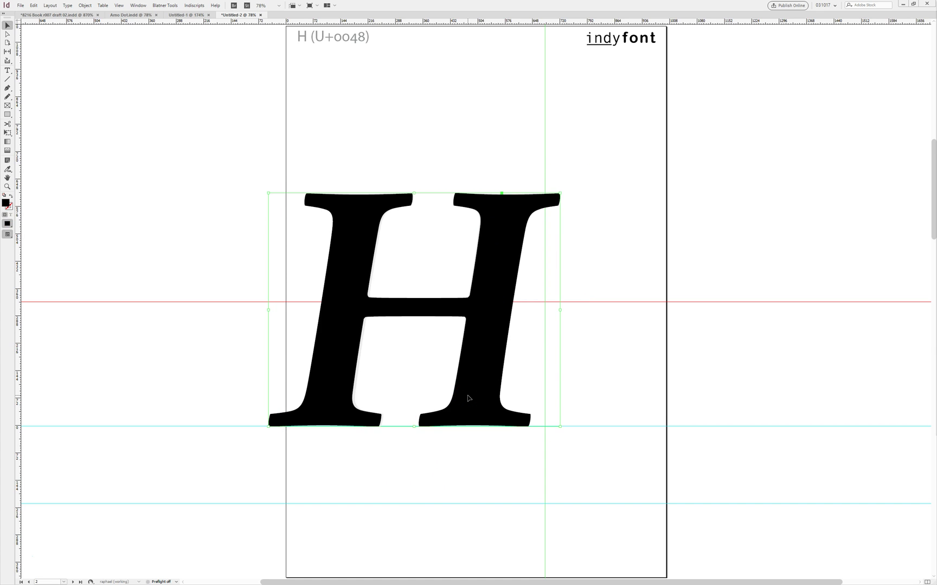
Paste a black italic h into a new text frame over the grey h template
{"action": "key", "text": "shift+Page_Down"}
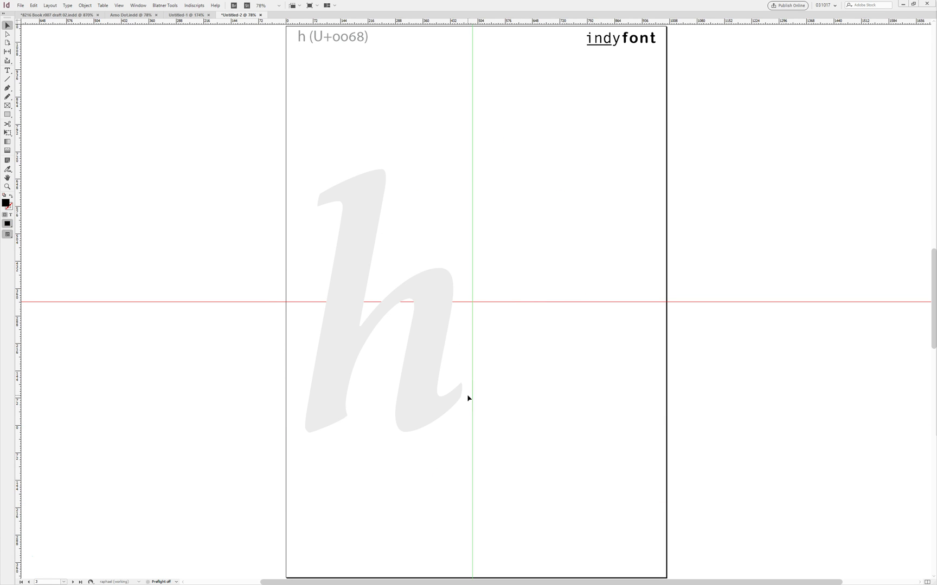
{"action": "key", "text": "t"}
{"action": "left_click_drag", "start_coordinate": [335, 171], "coordinate": [547, 424]}
{"action": "key", "text": "Escape"}
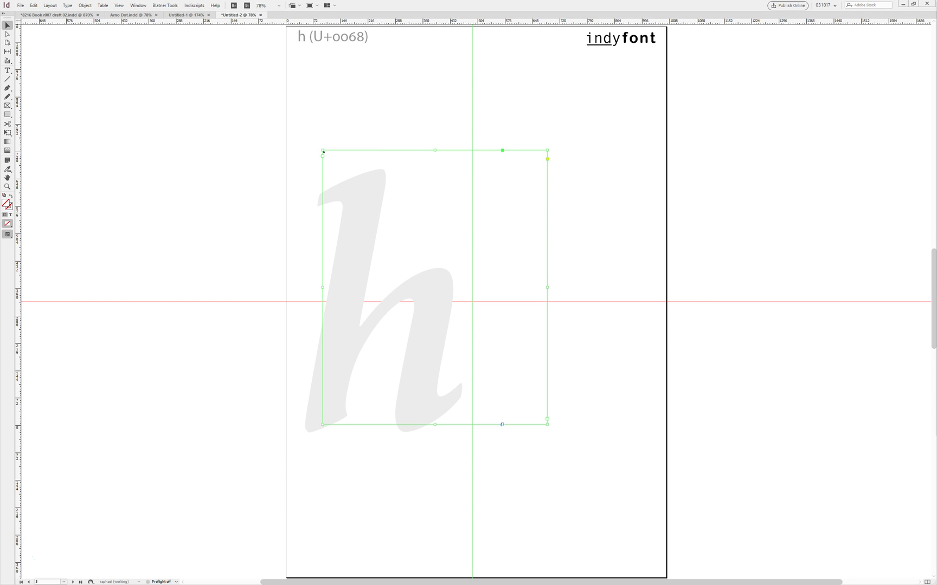
{"action": "key", "text": "ctrl+v"}
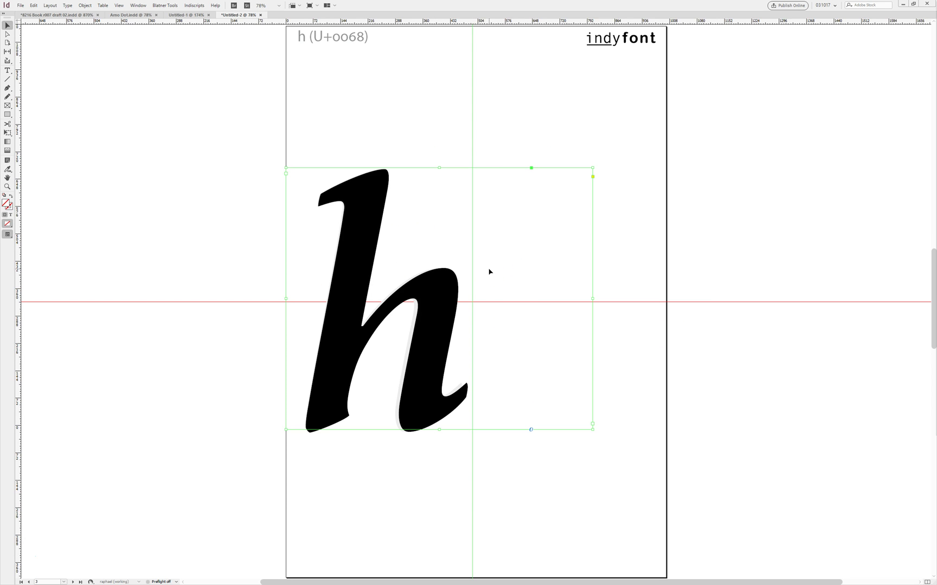
{"action": "key", "text": "Left"}
{"action": "key", "text": "Left"}
{"action": "key", "text": "Left"}
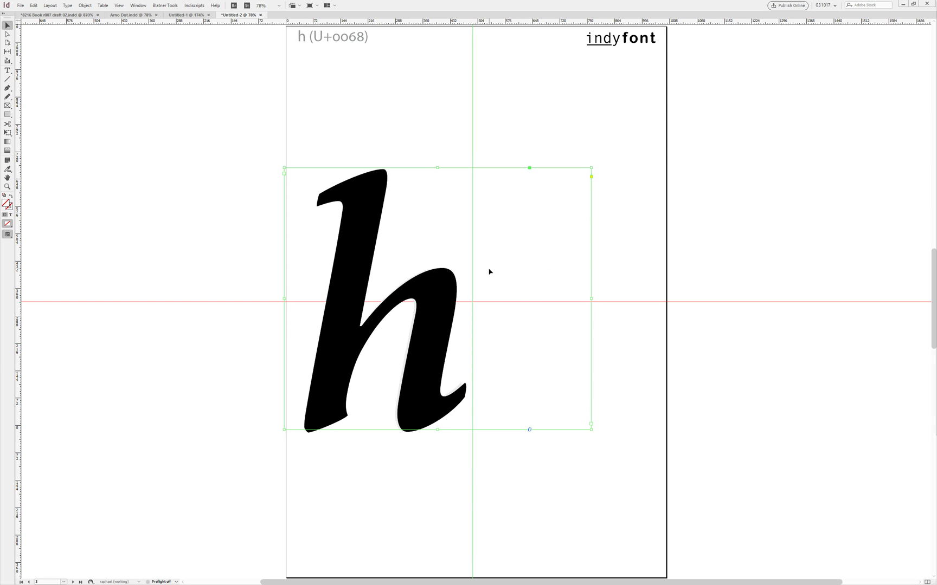
Draw a small black-filled rectangle frame above the h and select both
{"action": "left_click", "coordinate": [7, 115]}
{"action": "left_click_drag", "start_coordinate": [422, 96], "coordinate": [472, 138]}
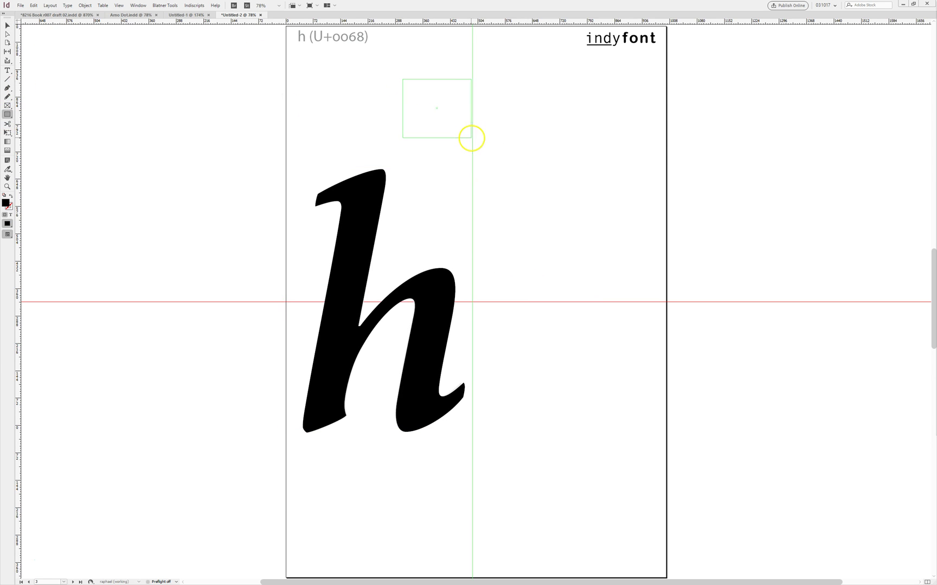
{"action": "key", "text": "comma"}
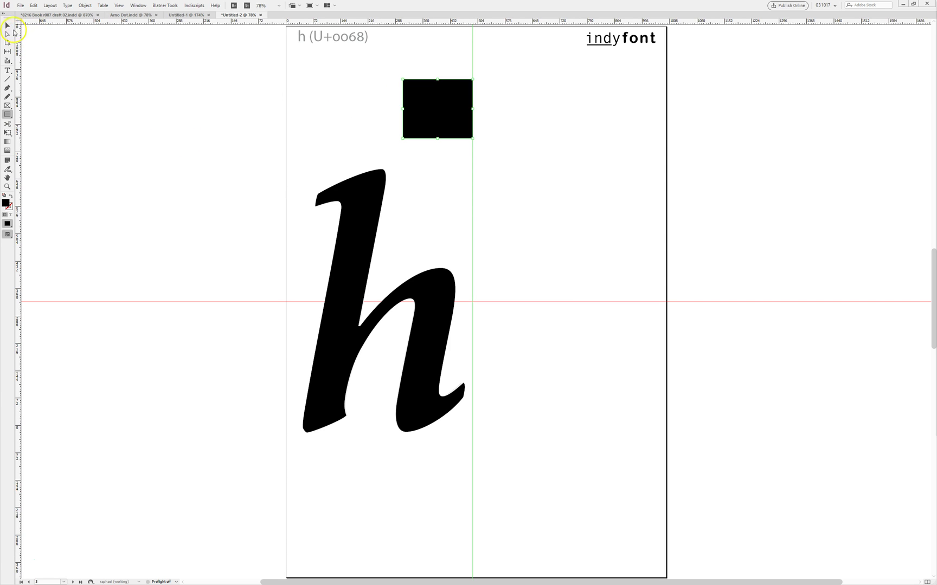
{"action": "left_click", "coordinate": [7, 26]}
{"action": "left_click", "coordinate": [368, 190]}
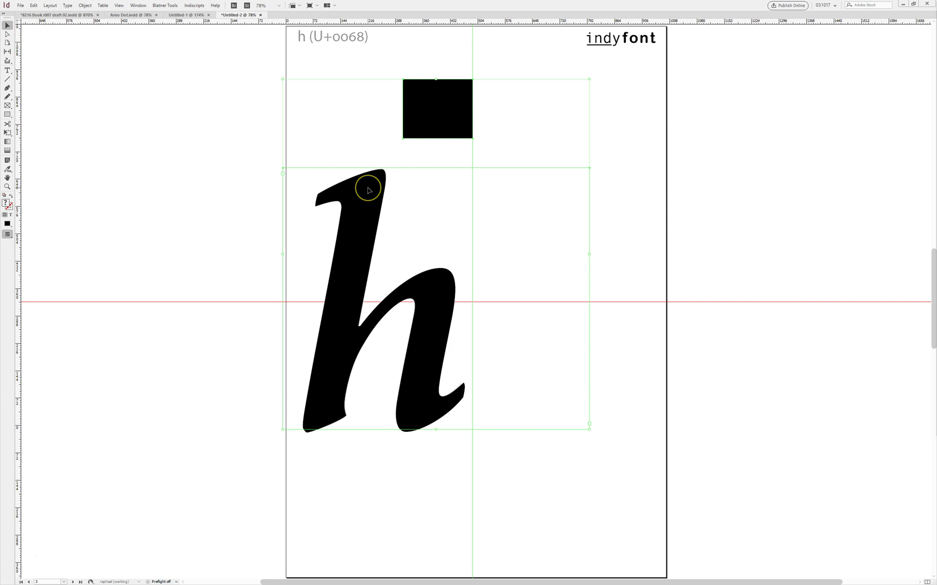
Paste the h and square onto the hdotbelow page, nudge the guide, and delete the square
{"action": "key", "text": "Page_Down"}
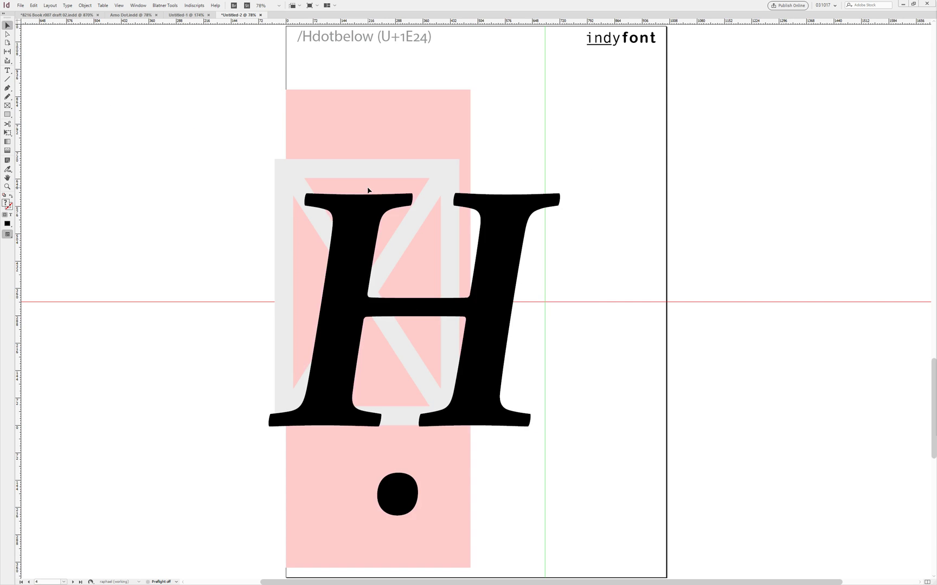
{"action": "key", "text": "Page_Down"}
{"action": "key", "text": "ctrl+v"}
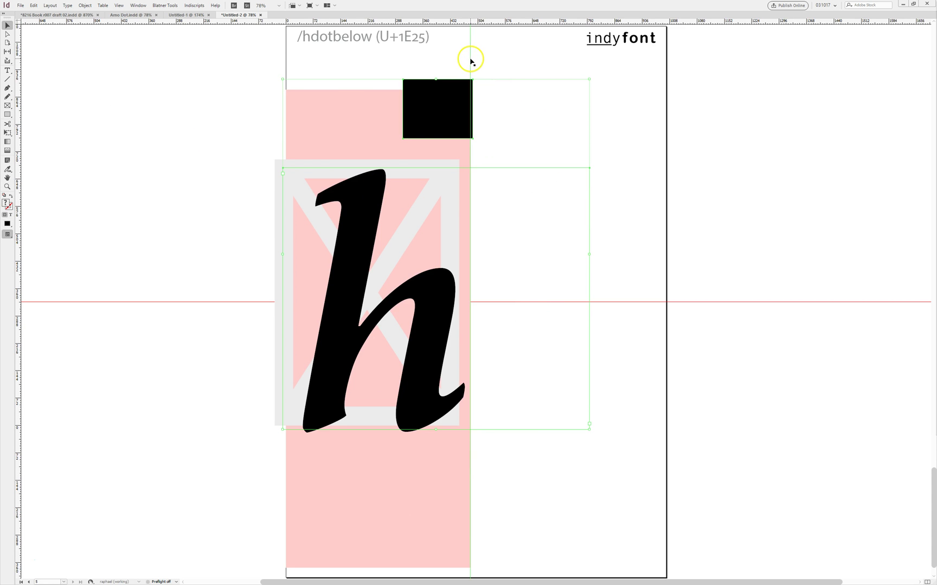
{"action": "left_click_drag", "start_coordinate": [471, 60], "coordinate": [473, 59]}
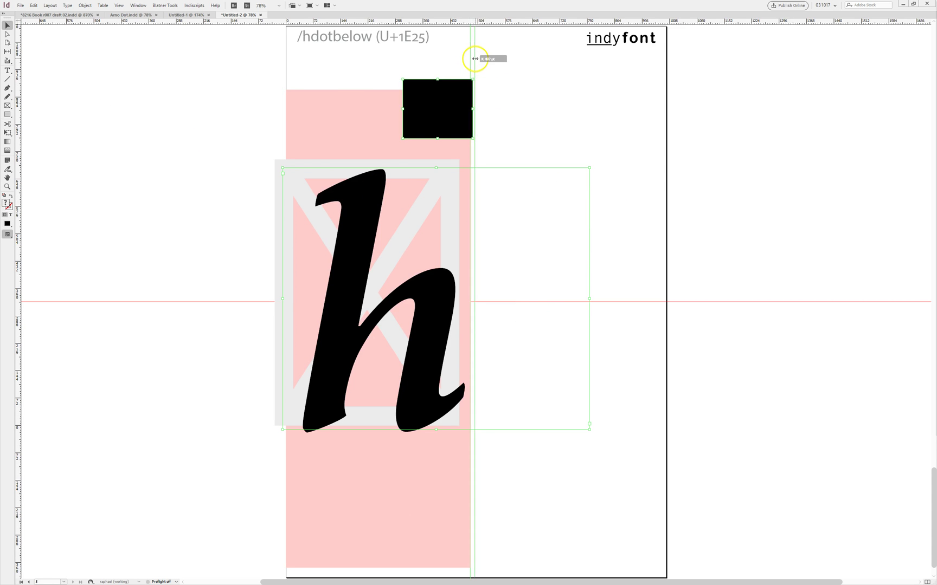
{"action": "left_click", "coordinate": [506, 74]}
{"action": "key", "text": "Delete"}
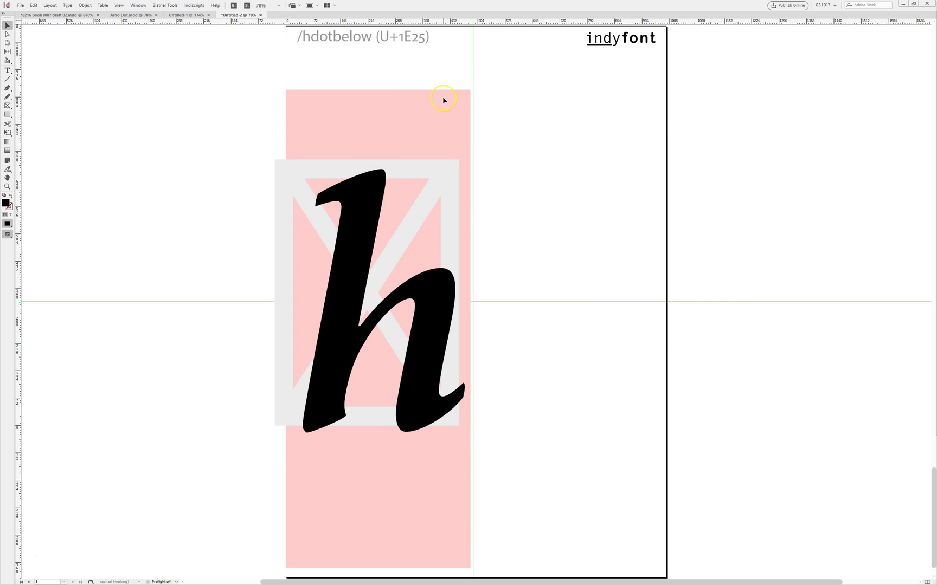
Bring over the dot from the capital H-dot-below page and nudge it left beneath the h
{"action": "key", "text": "Page_Up"}
{"action": "left_click", "coordinate": [390, 501]}
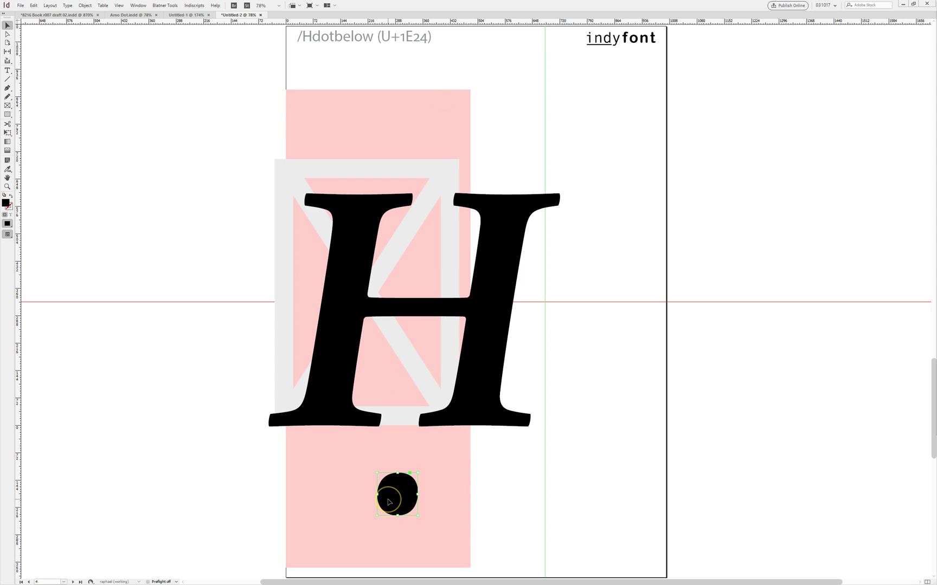
{"action": "key", "text": "Page_Down"}
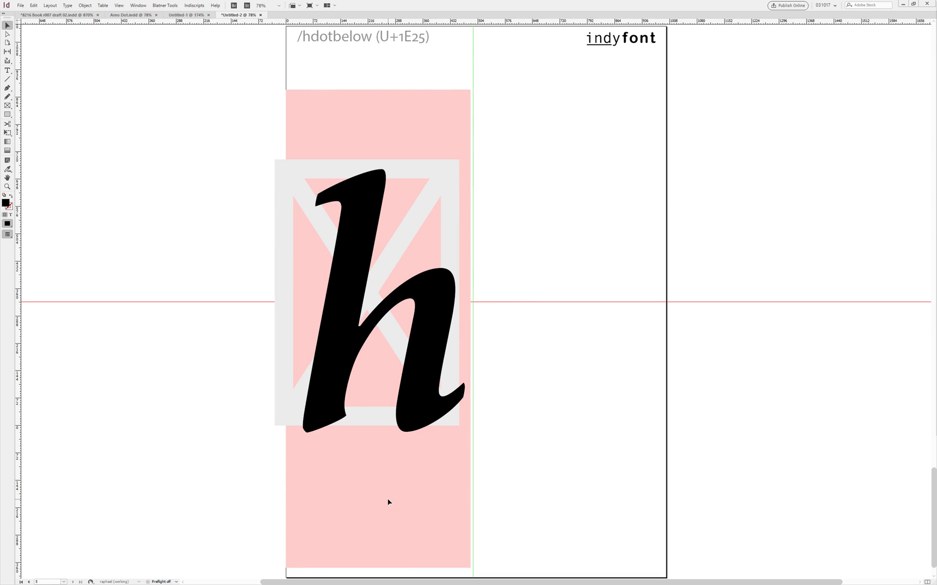
{"action": "key", "text": "ctrl+alt+shift+v"}
{"action": "key", "text": "shift+Left"}
{"action": "key", "text": "shift+Left"}
{"action": "key", "text": "shift+Left"}
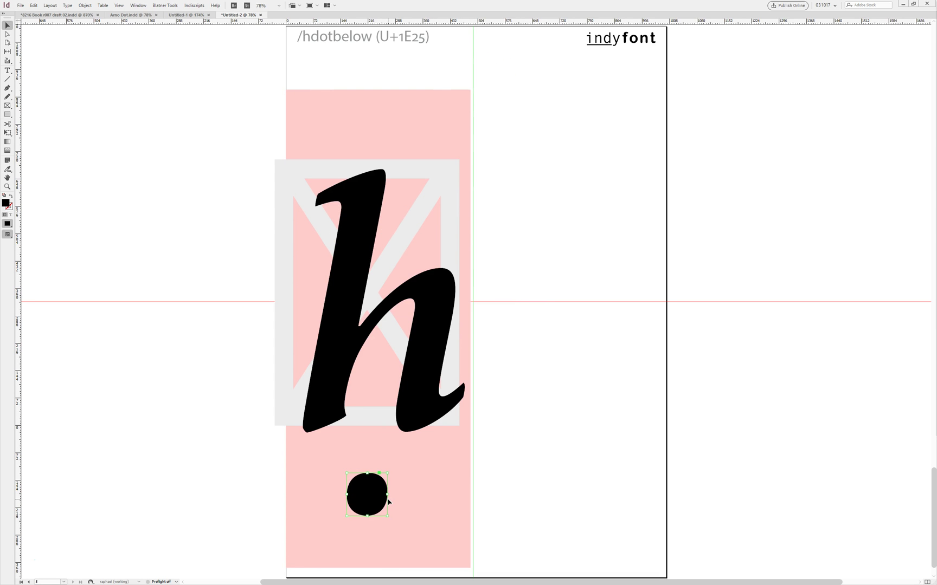
{"action": "key", "text": "shift+Left"}
{"action": "left_click", "coordinate": [489, 470]}
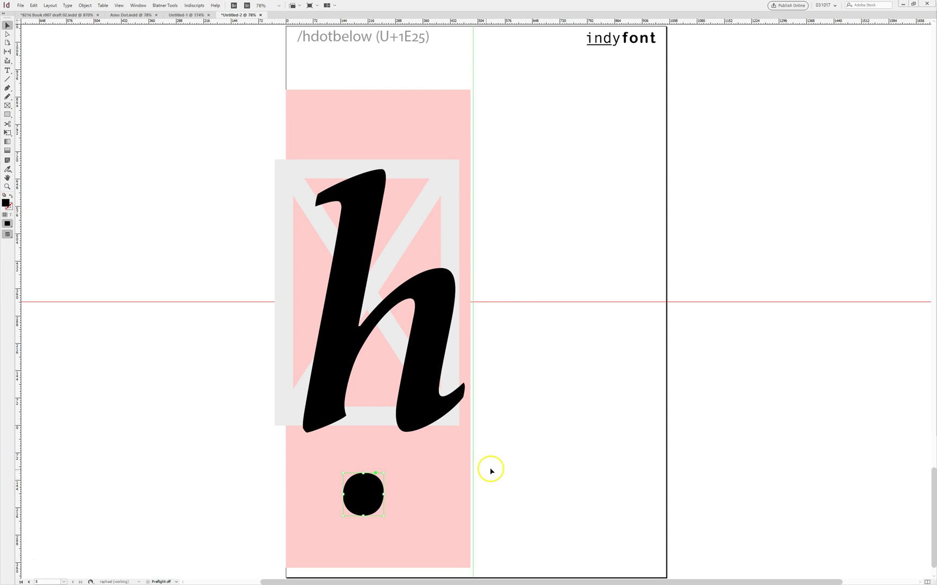
Delete the black square beside the letter on the h glyph page
{"action": "key", "text": "ctrl+shift+Page_Up"}
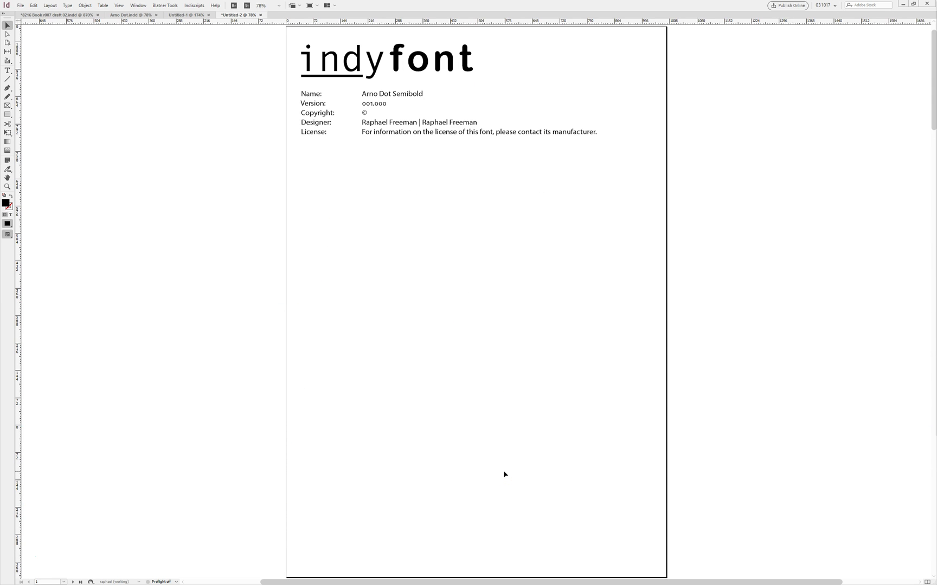
{"action": "key", "text": "Page_Down"}
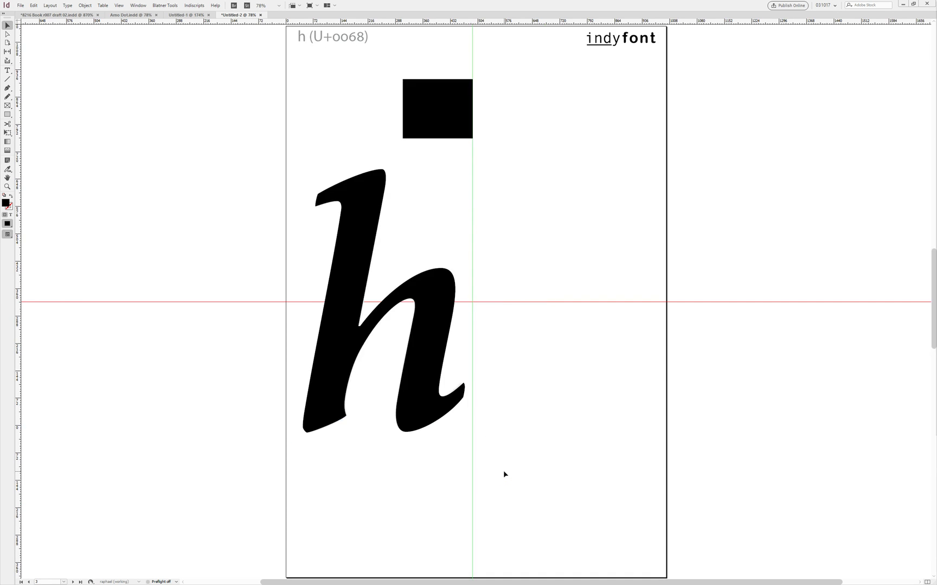
{"action": "key", "text": "Page_Down"}
{"action": "key", "text": "Page_Up"}
{"action": "left_click", "coordinate": [493, 144]}
{"action": "left_click", "coordinate": [467, 123]}
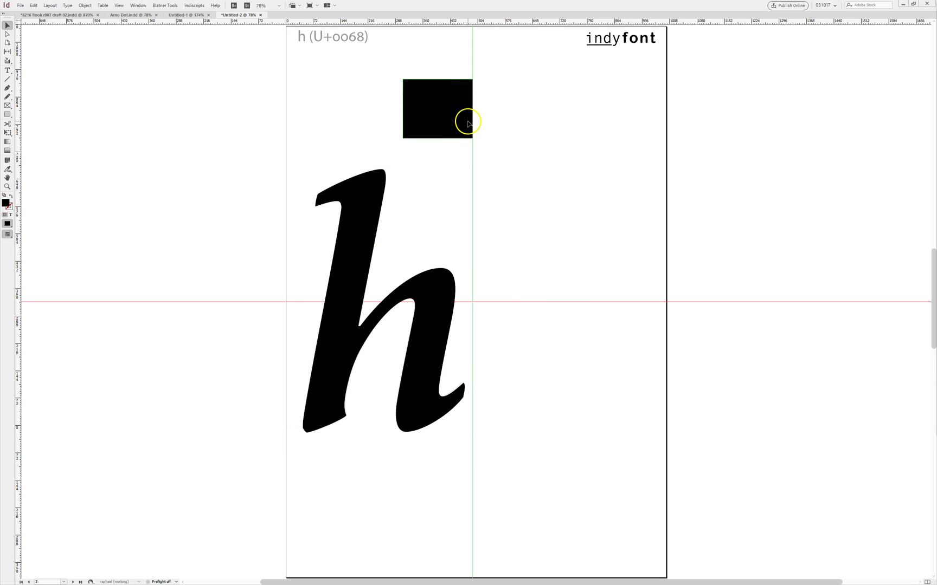
{"action": "key", "text": "Delete"}
Check the letter frames on the H, h, H-dot-below and h-dot-below pages
{"action": "key", "text": "Page_Down"}
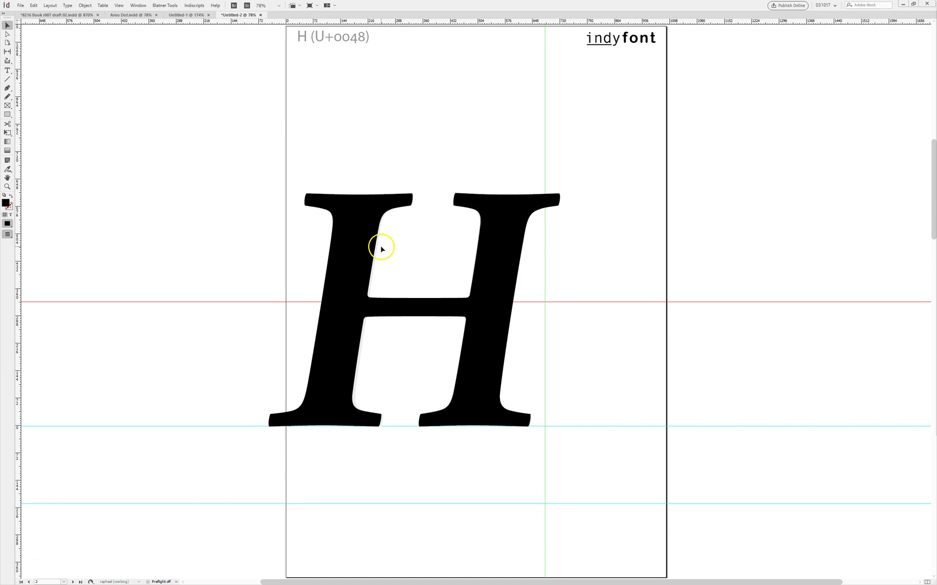
{"action": "left_click", "coordinate": [366, 243]}
{"action": "key", "text": "Page_Up"}
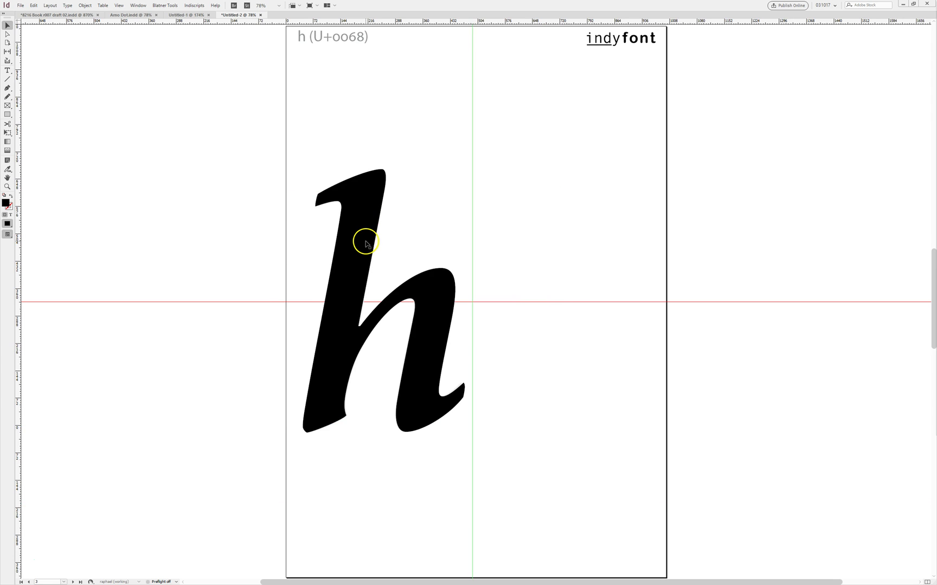
{"action": "left_click", "coordinate": [366, 243]}
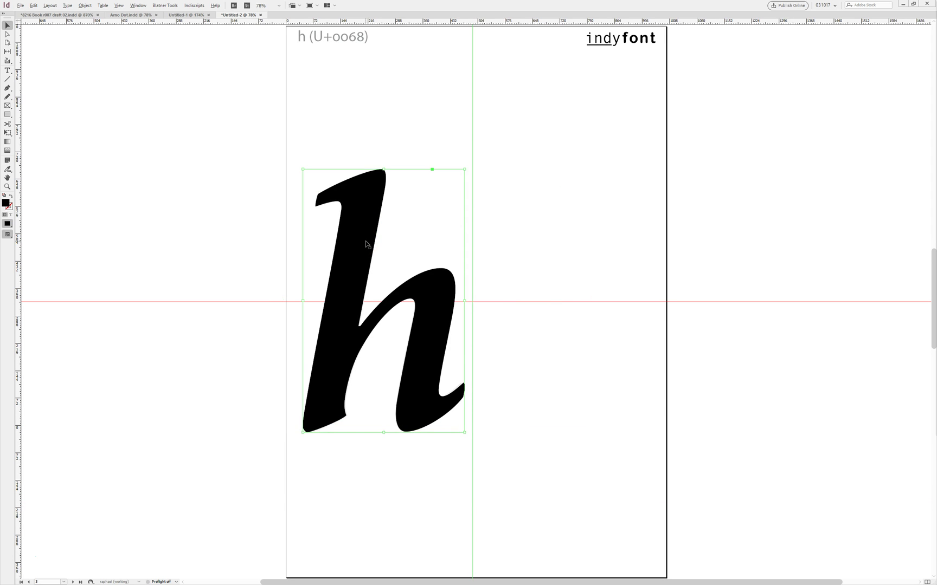
{"action": "key", "text": "Page_Down"}
{"action": "left_click", "coordinate": [366, 243]}
{"action": "key", "text": "Page_Down"}
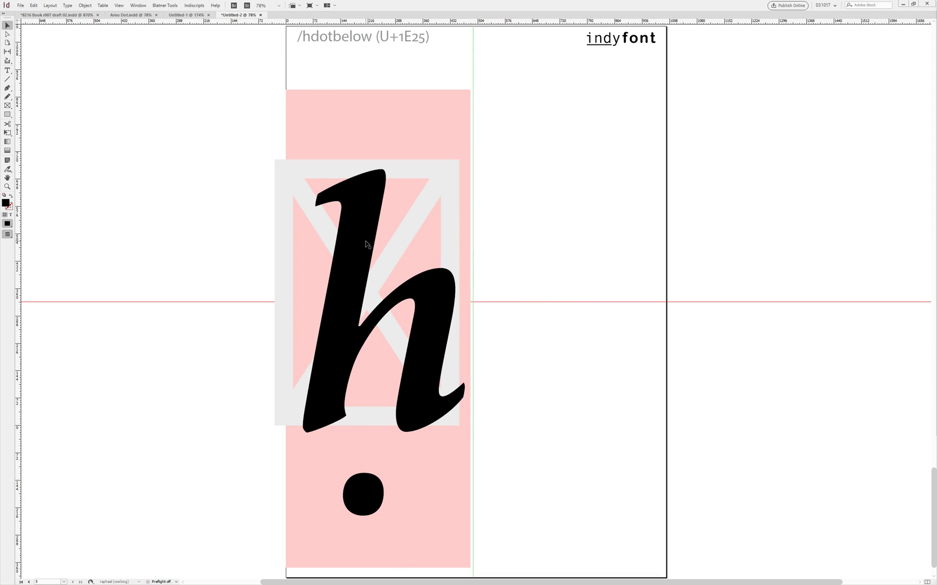
{"action": "left_click", "coordinate": [367, 243]}
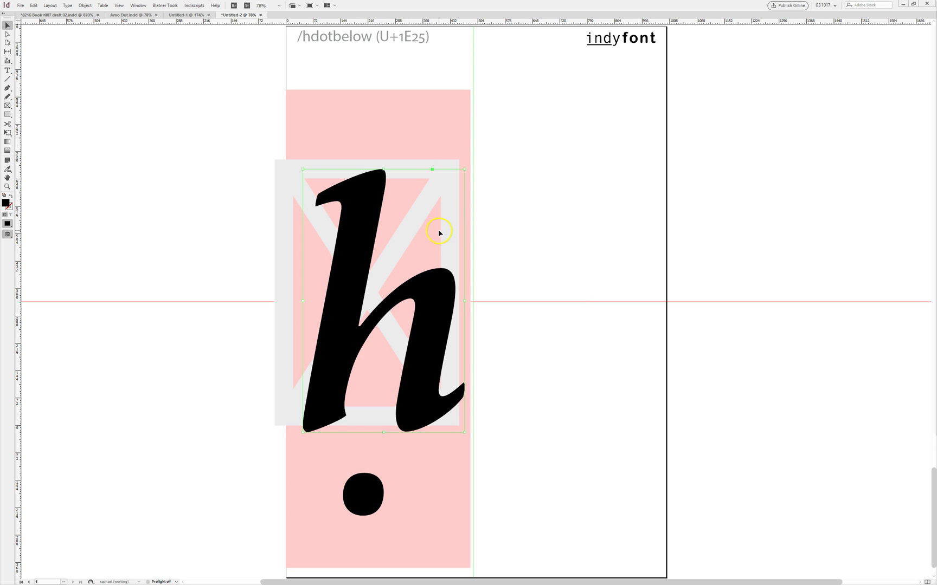
{"action": "left_click", "coordinate": [561, 226]}
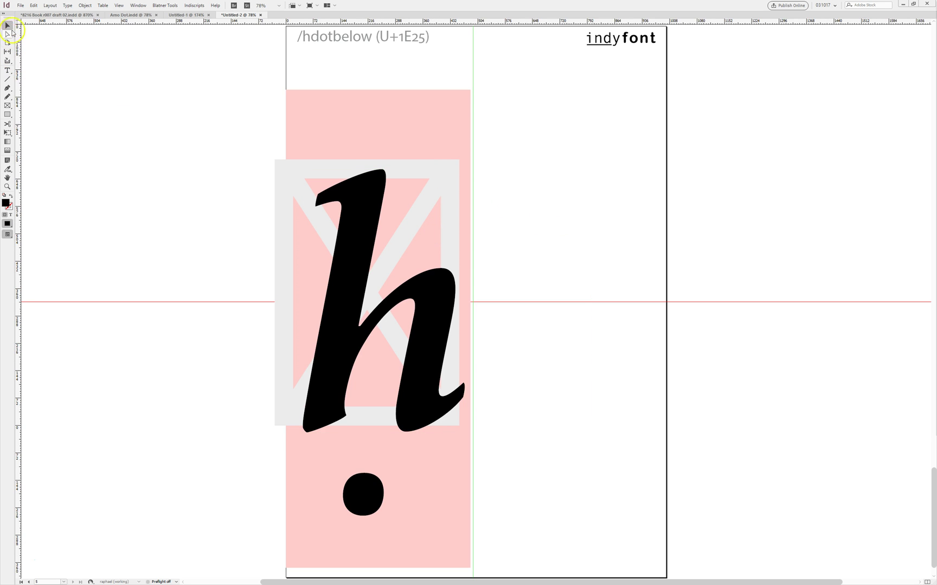
{"action": "left_click", "coordinate": [21, 5]}
Save the glyph document as Arno Dot Semibold.indd in the composite font work folder
{"action": "left_click", "coordinate": [38, 65]}
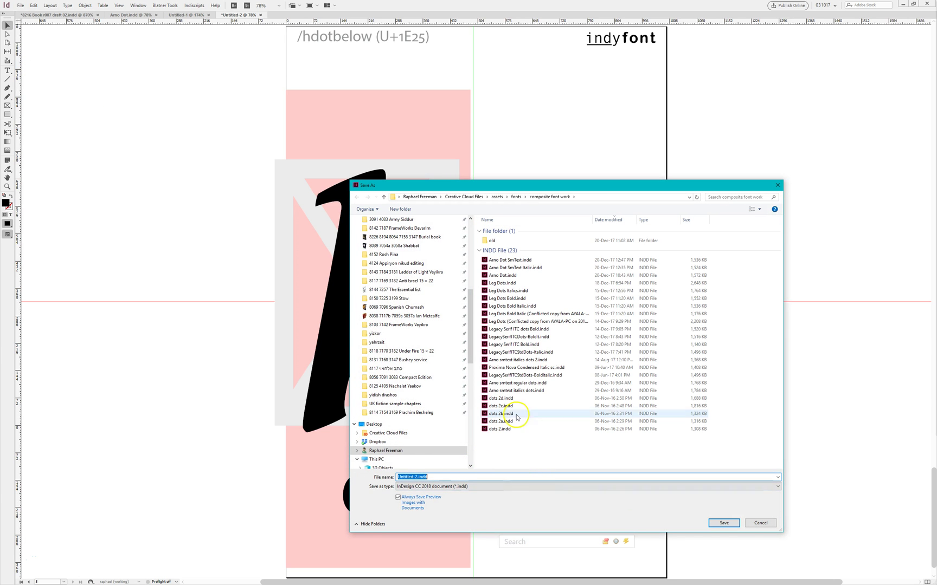
{"action": "left_click", "coordinate": [503, 276]}
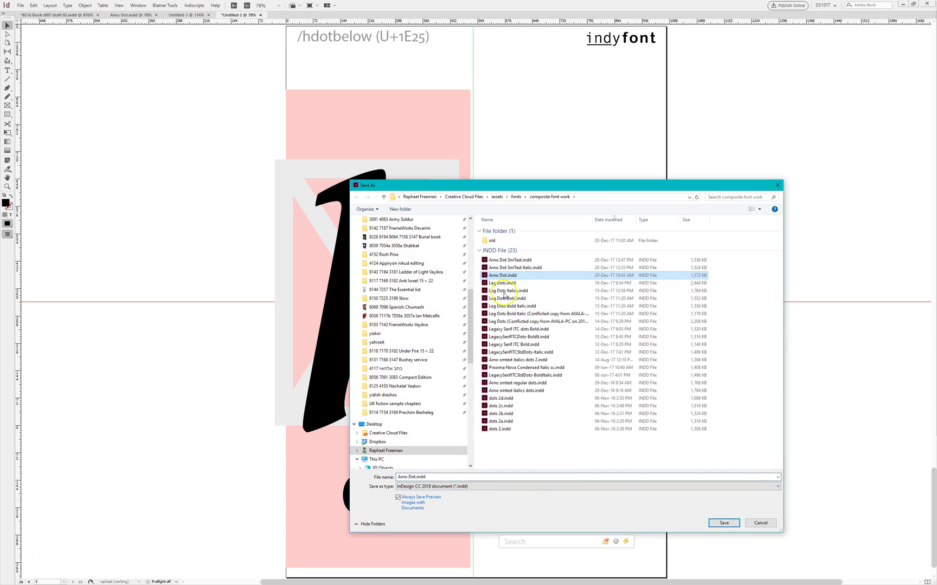
{"action": "left_click", "coordinate": [415, 477]}
{"action": "type", "text": "Semibold"}
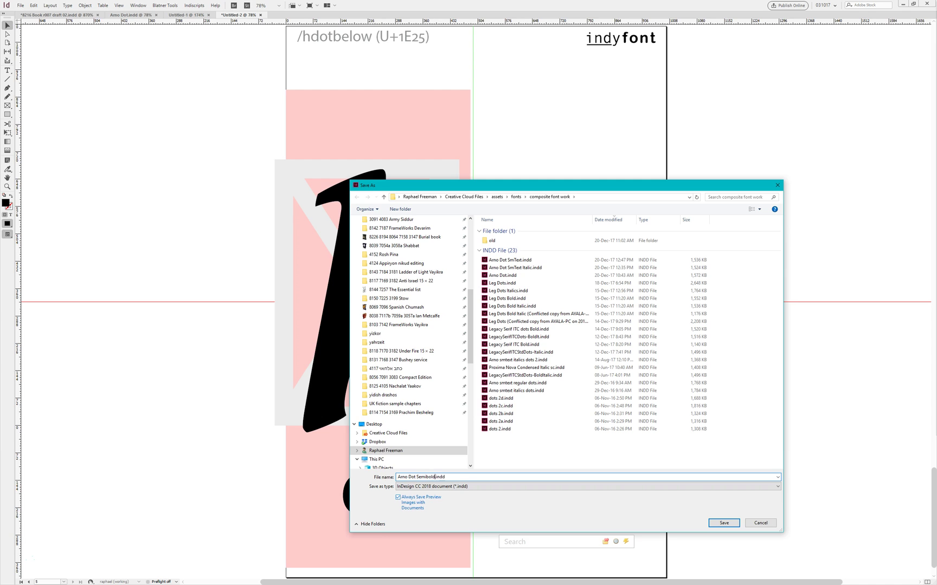
{"action": "key", "text": "Return"}
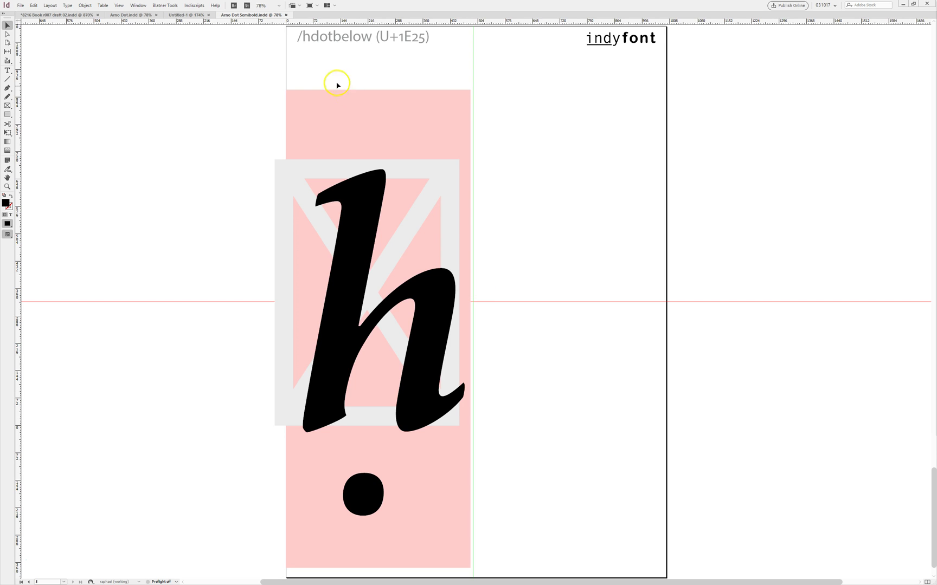
Use IndyFont to export the font as OpenType into the composite font work folder
{"action": "left_click", "coordinate": [194, 6]}
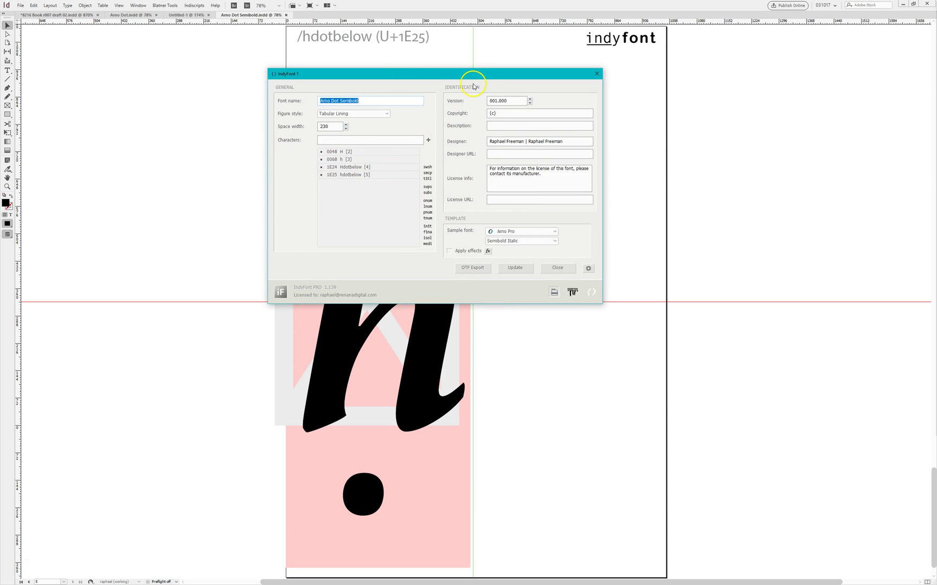
{"action": "left_click_drag", "start_coordinate": [473, 77], "coordinate": [506, 79]}
{"action": "left_click", "coordinate": [514, 272]}
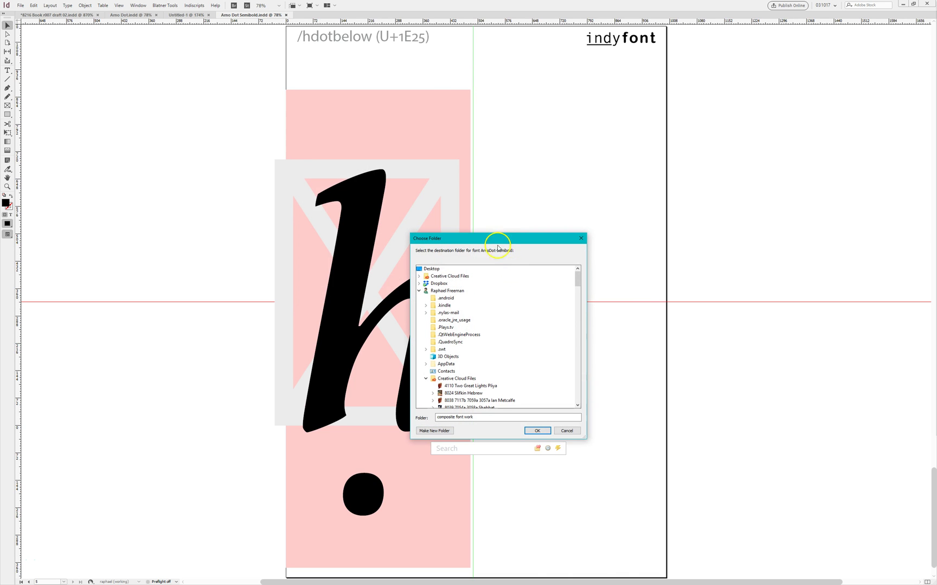
{"action": "left_click_drag", "start_coordinate": [498, 239], "coordinate": [515, 198]}
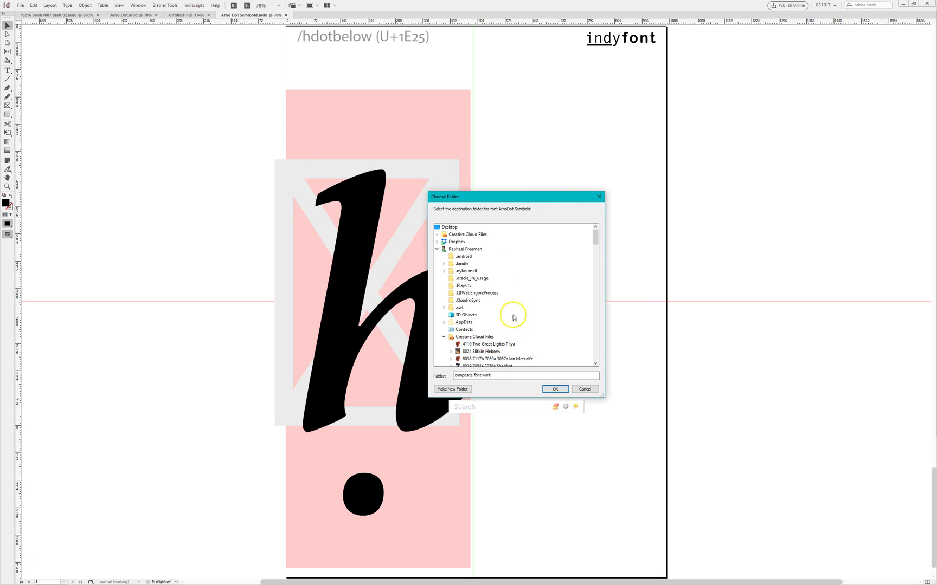
{"action": "scroll", "coordinate": [514, 317], "scroll_direction": "down", "scroll_amount": 3}
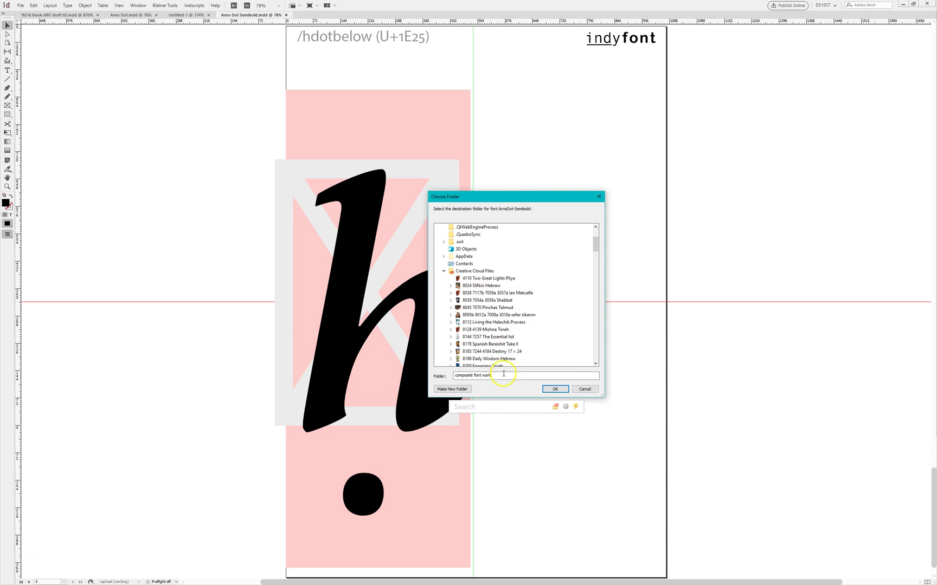
{"action": "left_click", "coordinate": [555, 388]}
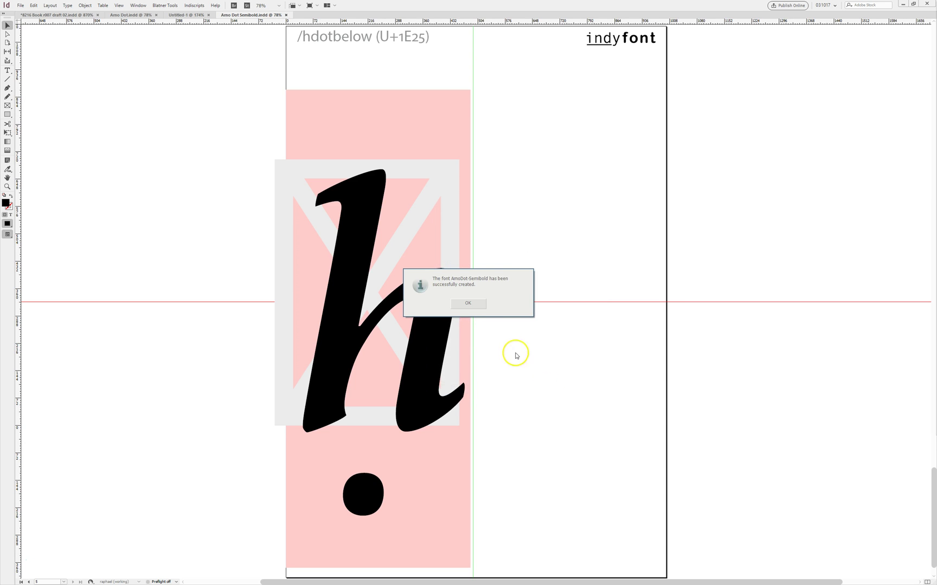
{"action": "left_click", "coordinate": [469, 303]}
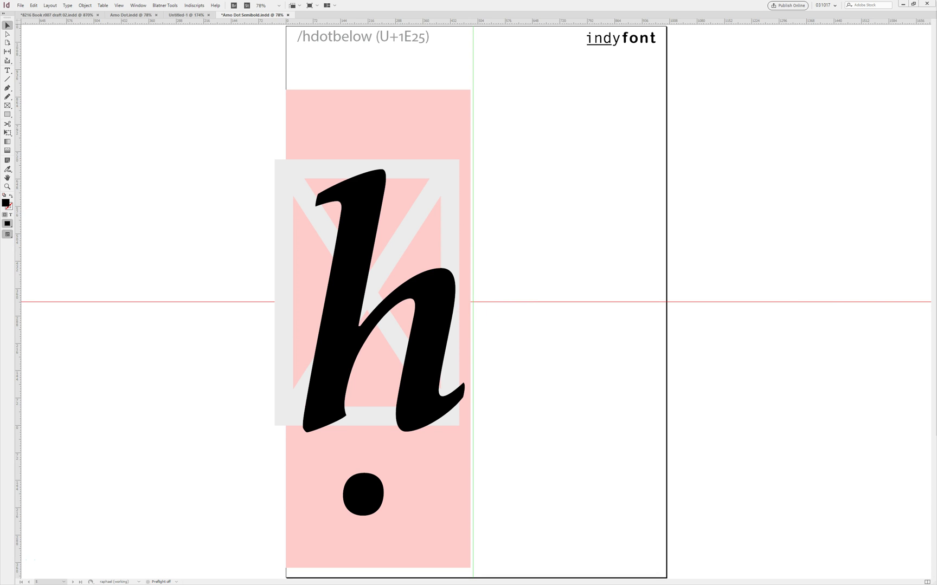
In File Explorer, move ArnoDot-Semibold.otf into the old folder and return to InDesign
{"action": "key", "text": "alt+Tab"}
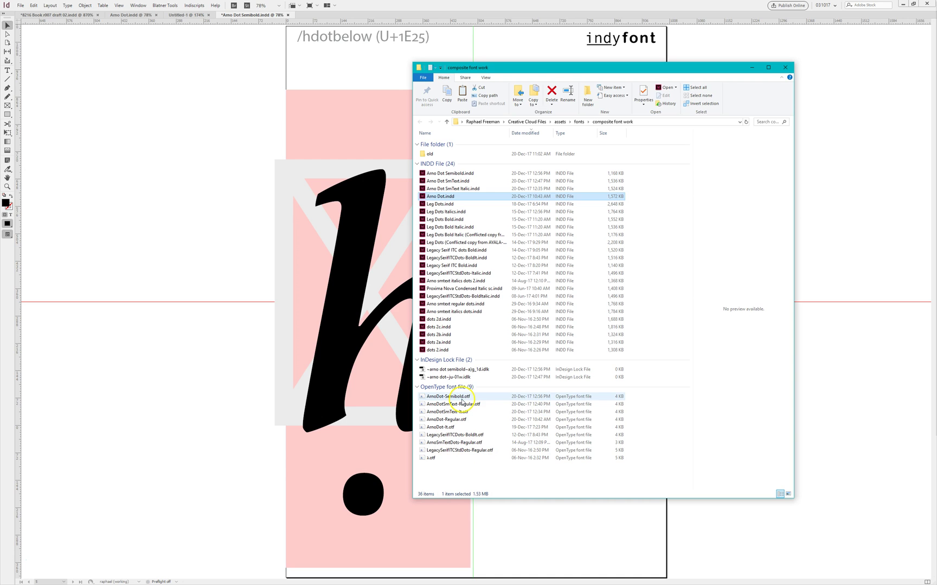
{"action": "left_click", "coordinate": [463, 397]}
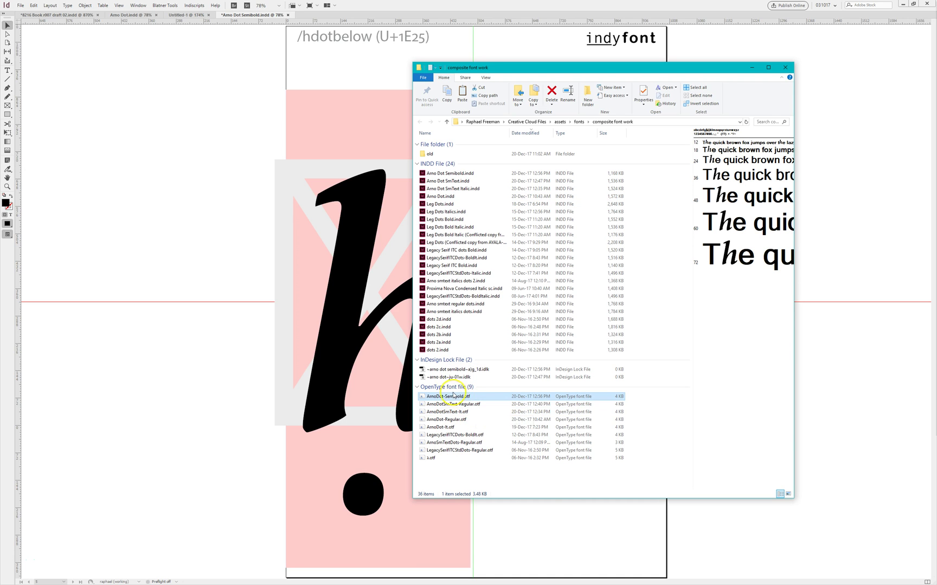
{"action": "left_click_drag", "start_coordinate": [452, 396], "coordinate": [439, 154]}
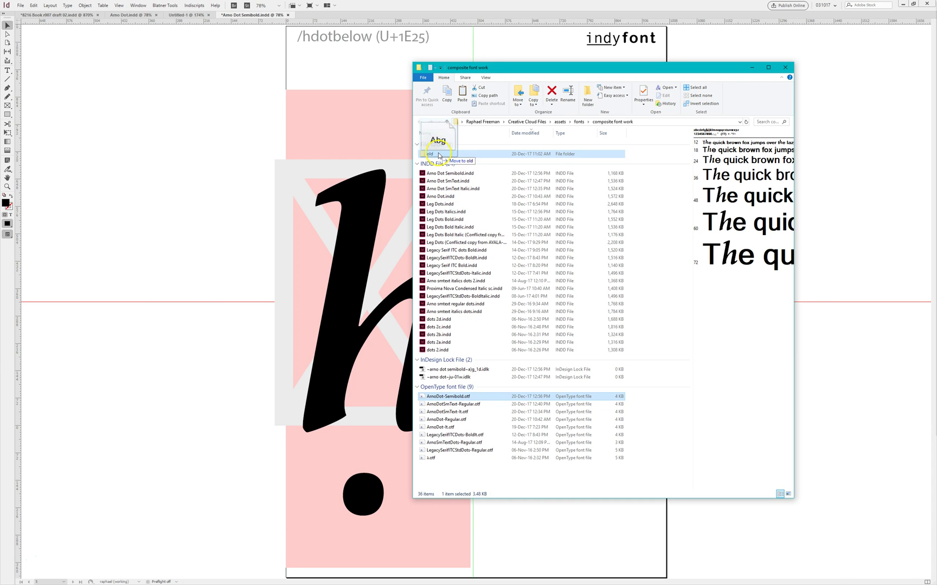
{"action": "left_click", "coordinate": [161, 284]}
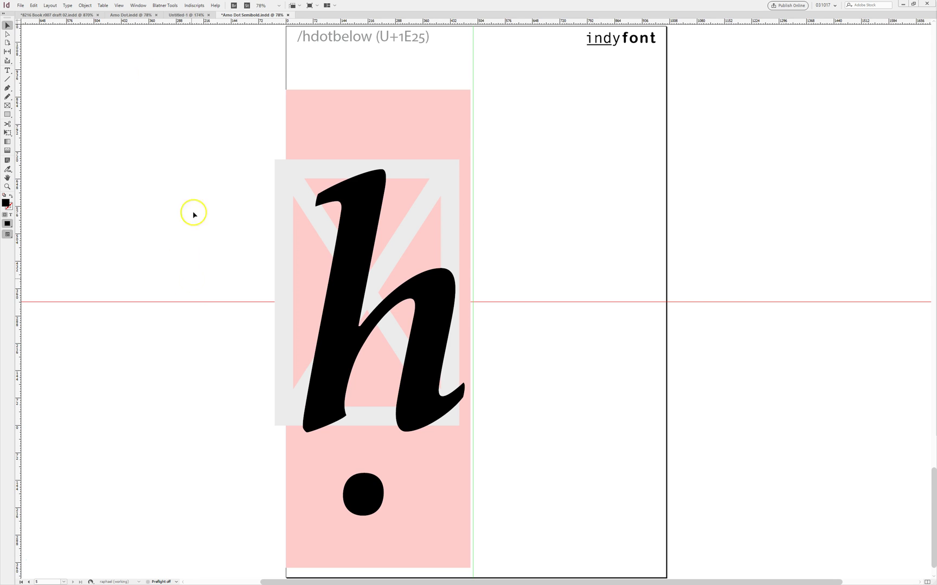
Edit the font name in IndyFont and apply the updated settings
{"action": "left_click", "coordinate": [194, 5]}
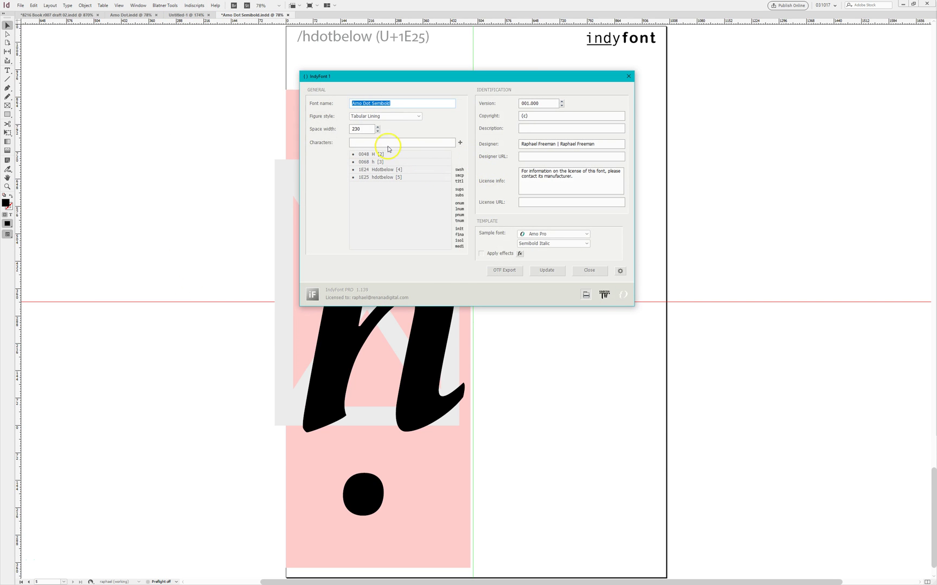
{"action": "left_click", "coordinate": [395, 103]}
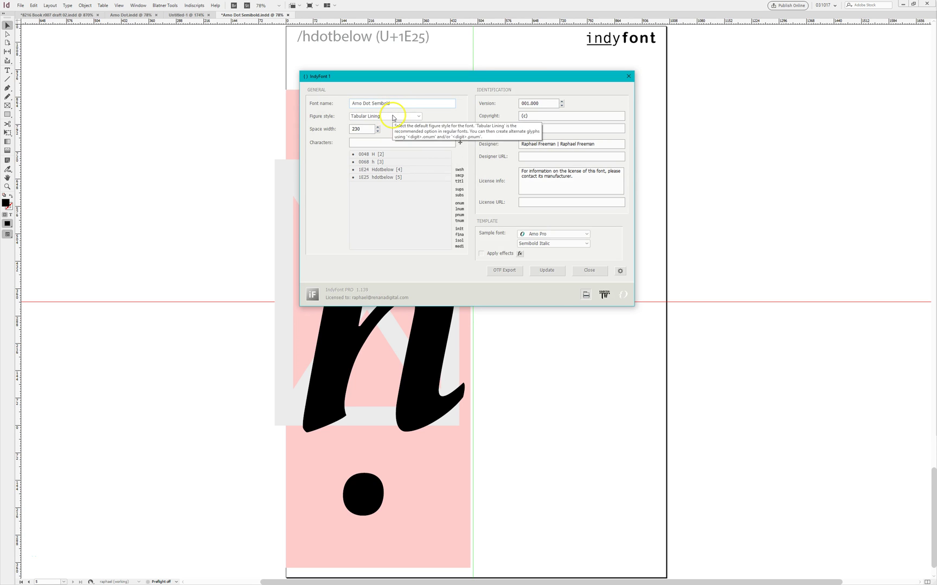
{"action": "type", "text": "Italic"}
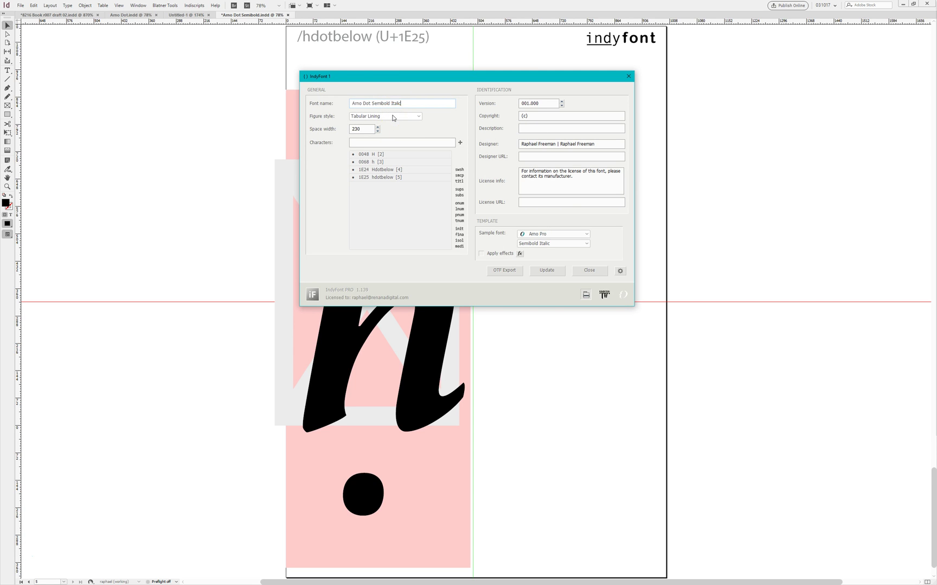
{"action": "left_click", "coordinate": [547, 270]}
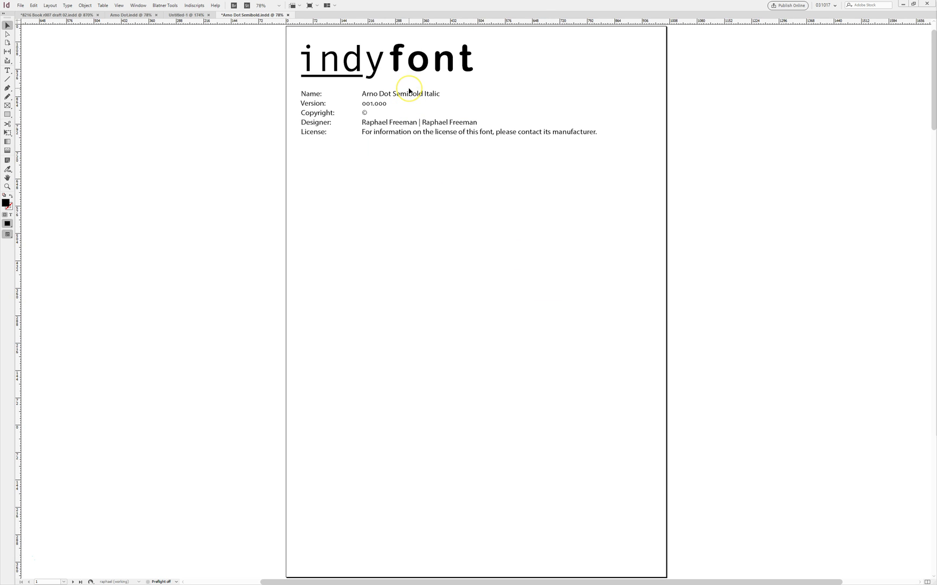
{"action": "key", "text": "Page_Down"}
{"action": "key", "text": "Page_Down"}
Relaunch IndyFont PRO and export ArnoDot-SemiboldIt.otf to the composite font work folder
{"action": "left_click", "coordinate": [194, 6]}
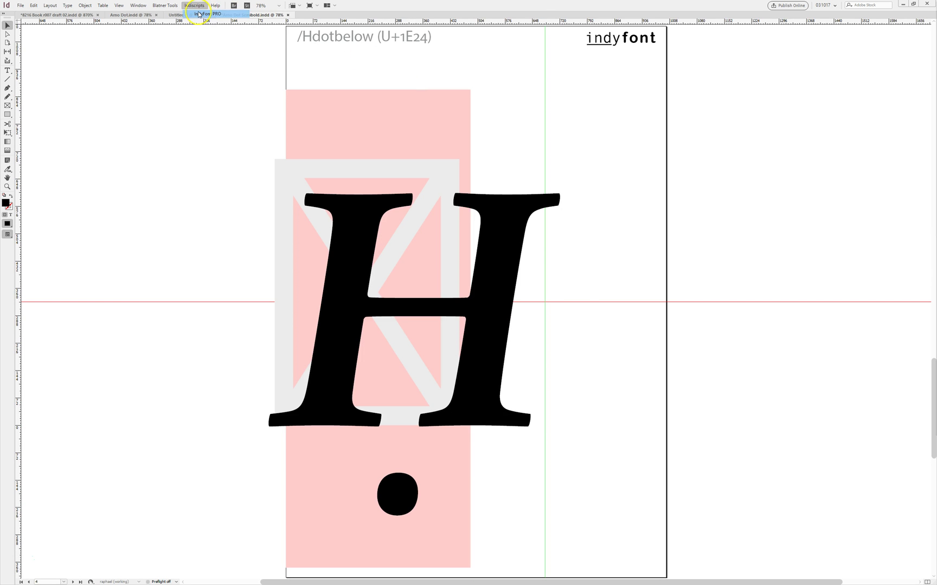
{"action": "left_click", "coordinate": [199, 14]}
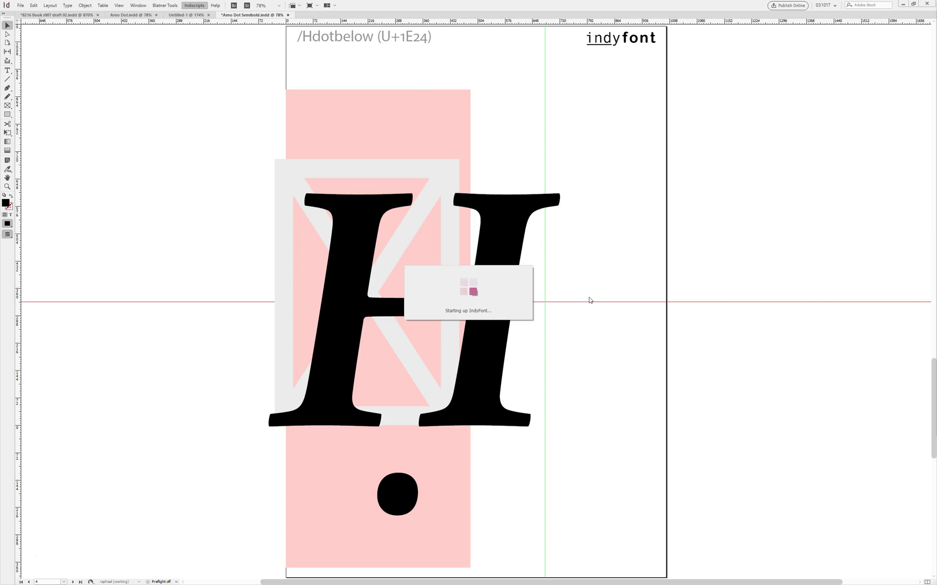
{"action": "left_click", "coordinate": [518, 274]}
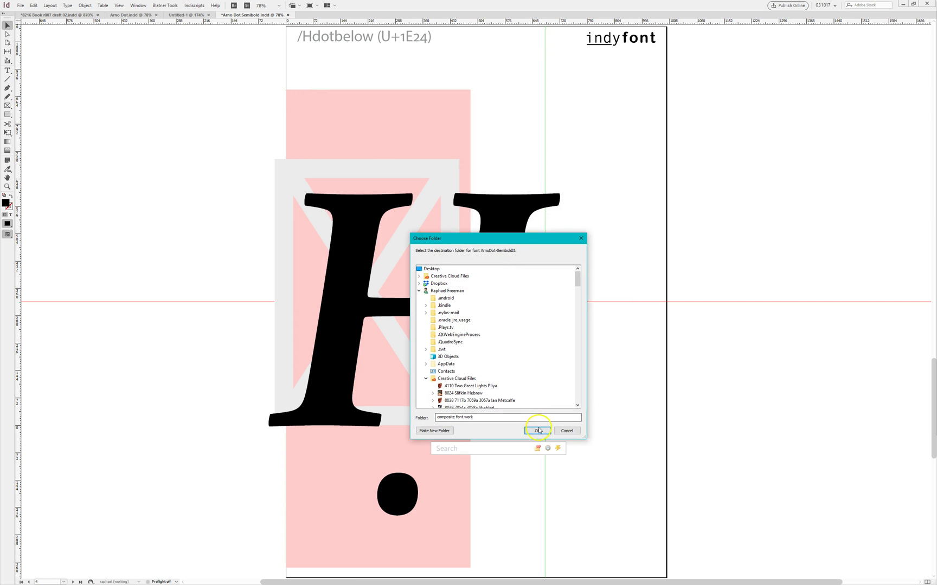
{"action": "left_click", "coordinate": [539, 432]}
{"action": "left_click", "coordinate": [468, 304]}
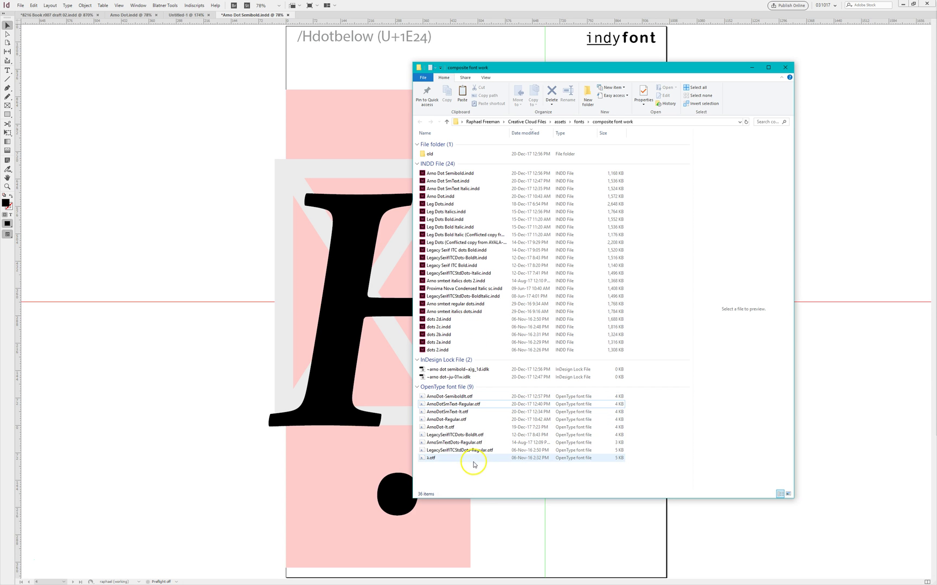
Install ArnoDot-SemiboldIt.otf from its right-click menu in File Explorer
{"action": "left_click", "coordinate": [460, 397]}
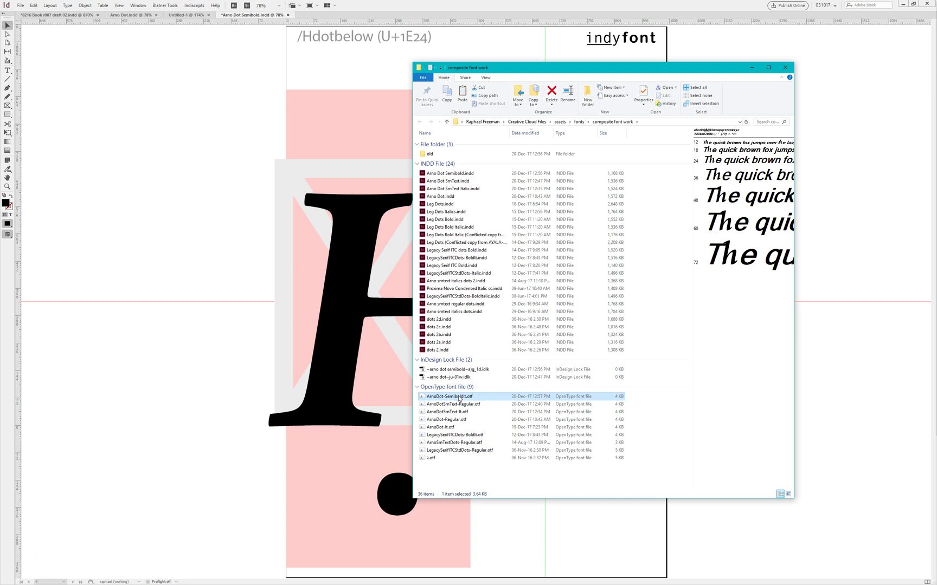
{"action": "right_click", "coordinate": [460, 396]}
{"action": "left_click", "coordinate": [344, 218]}
In the book draft, select the ḥ in Ru-aḥ and apply Arno Dot Semibold Italic
{"action": "left_click", "coordinate": [45, 14]}
{"action": "left_click", "coordinate": [45, 15]}
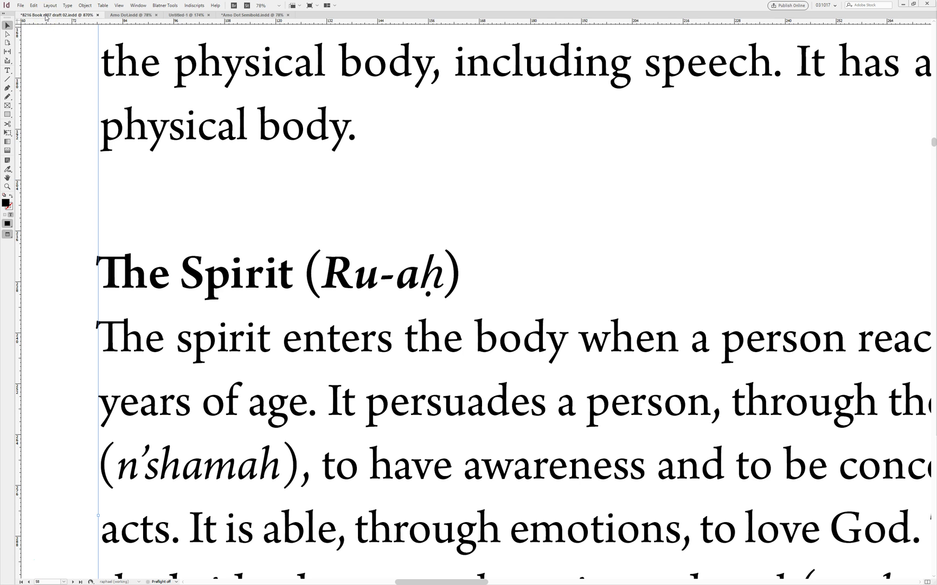
{"action": "left_click", "coordinate": [444, 278]}
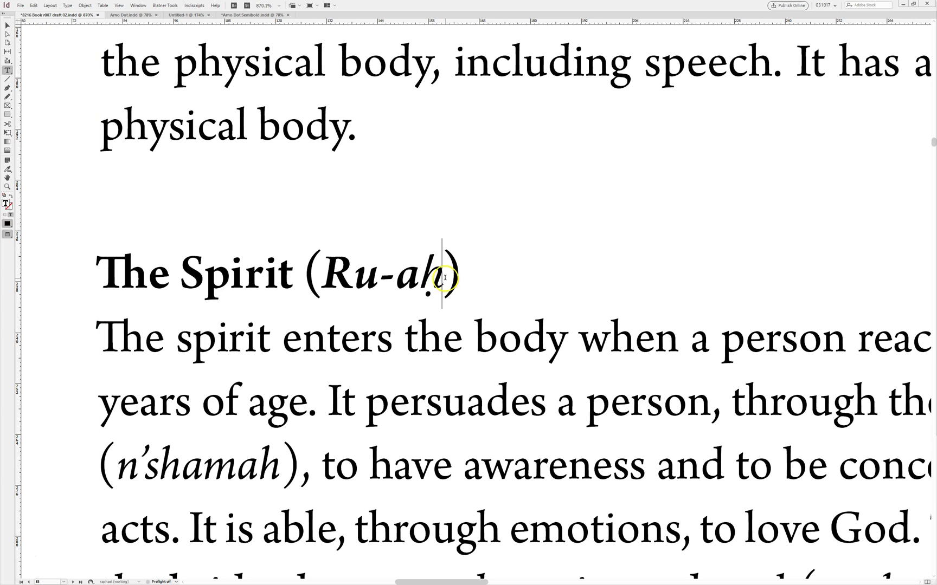
{"action": "key", "text": "shift+Left"}
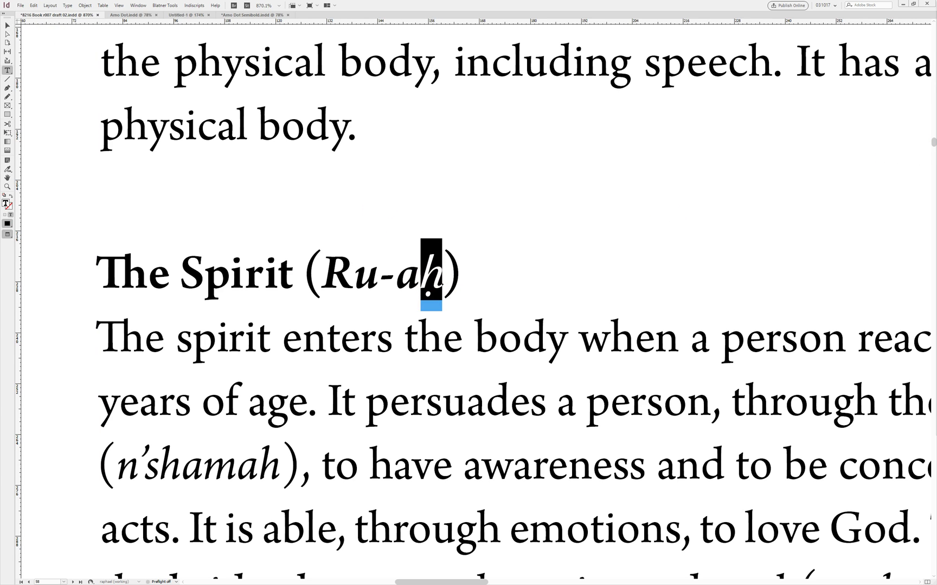
{"action": "key", "text": "ctrl+t"}
{"action": "left_click_drag", "start_coordinate": [731, 82], "coordinate": [626, 83]}
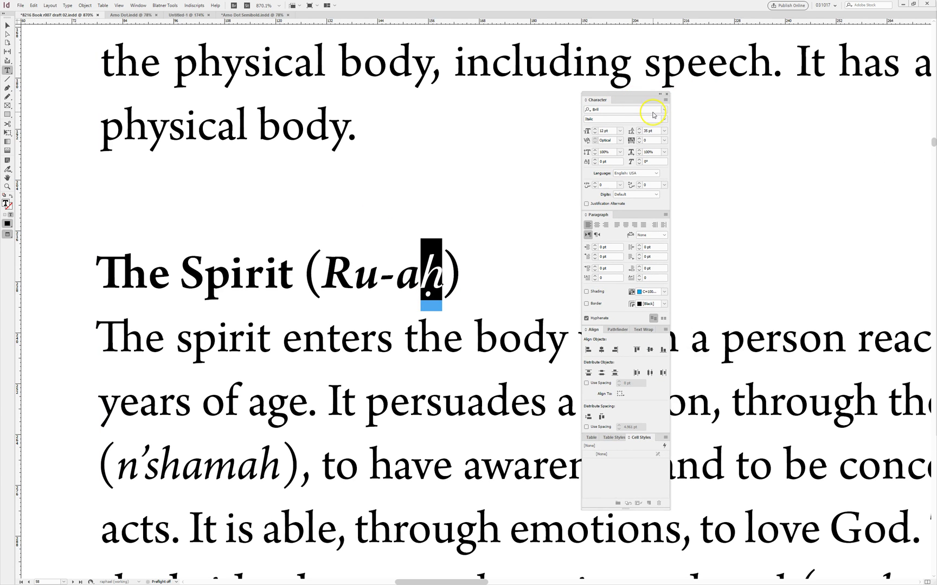
{"action": "left_click", "coordinate": [644, 110]}
{"action": "type", "text": "arno dot"}
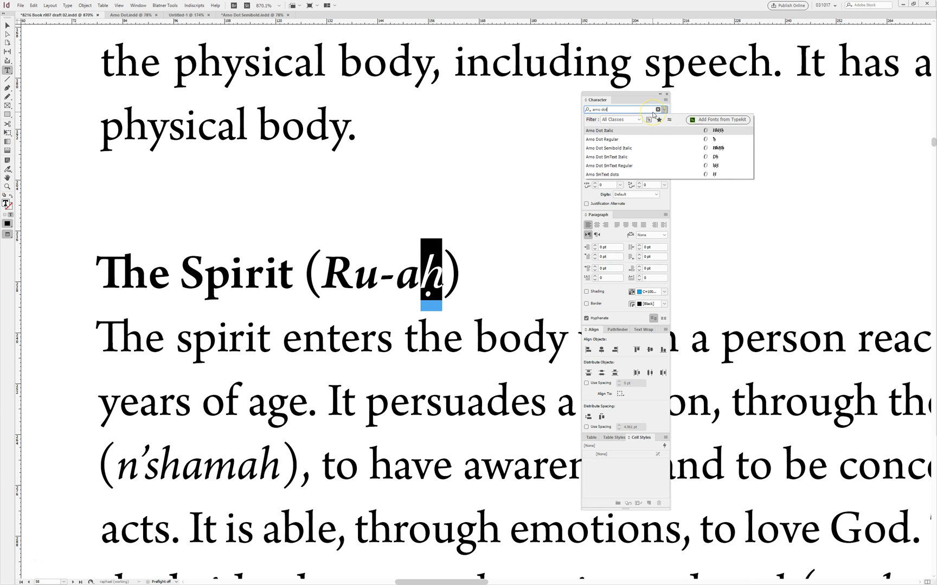
{"action": "key", "text": "Down"}
{"action": "key", "text": "Down"}
{"action": "key", "text": "Return"}
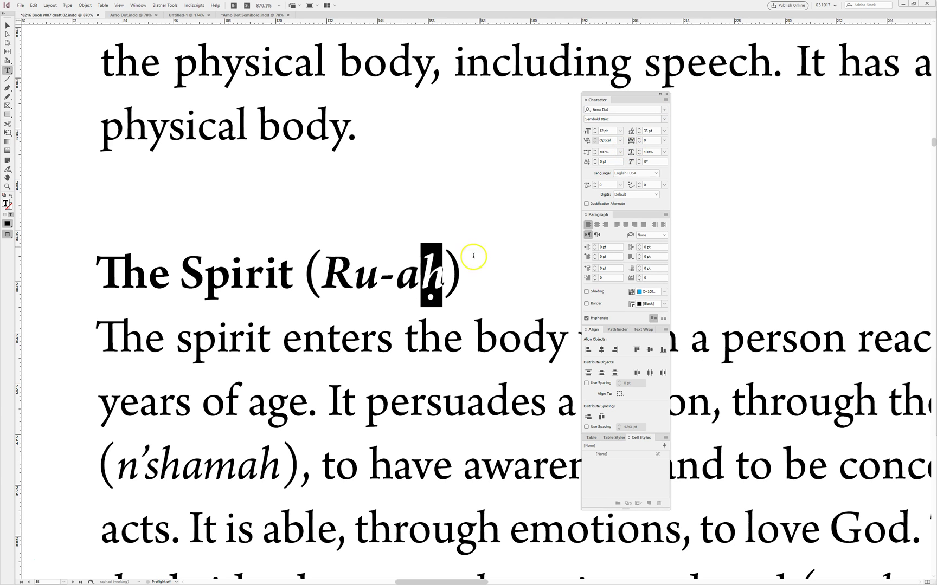
Close the formatting panels and recheck the dotted ḥ in the heading
{"action": "left_click", "coordinate": [448, 281]}
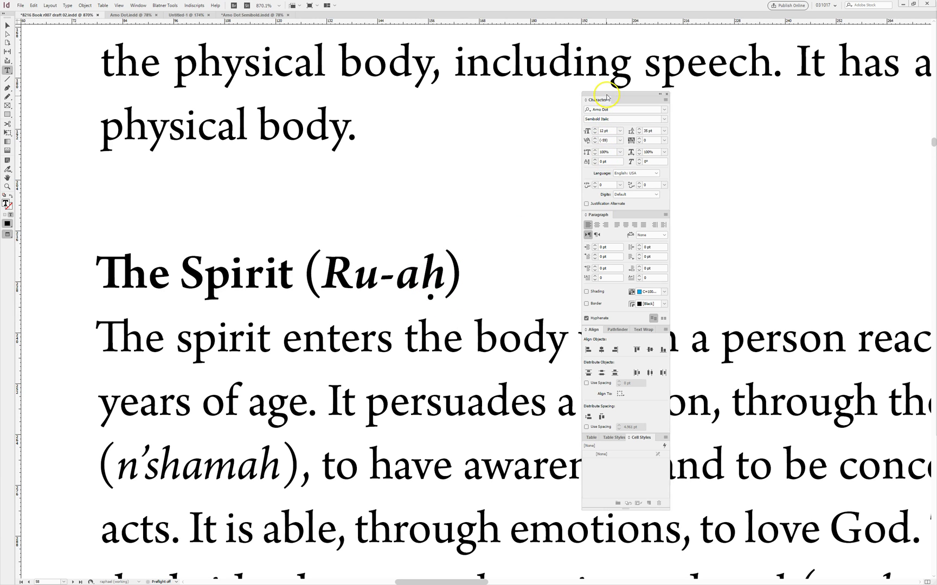
{"action": "left_click_drag", "start_coordinate": [603, 96], "coordinate": [932, 96]}
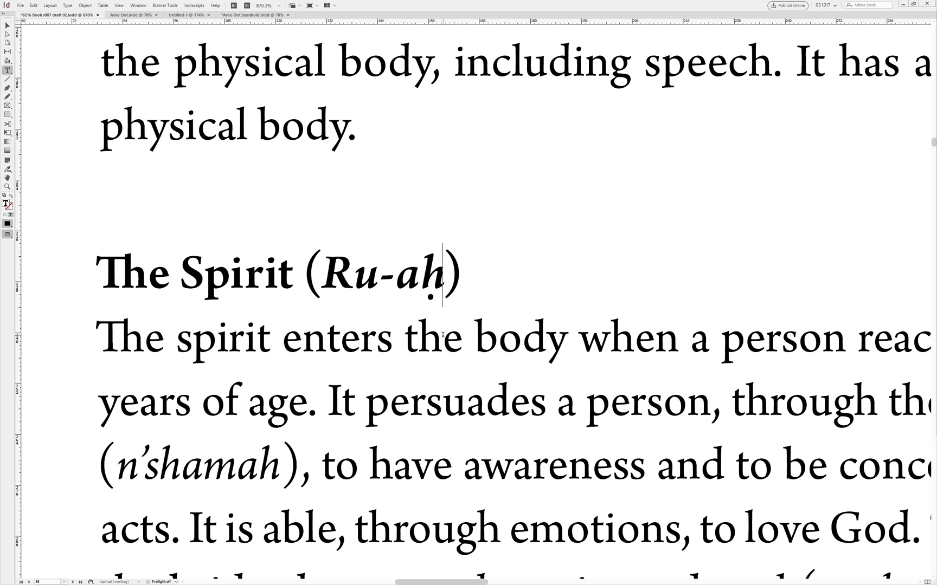
{"action": "double_click", "coordinate": [433, 276]}
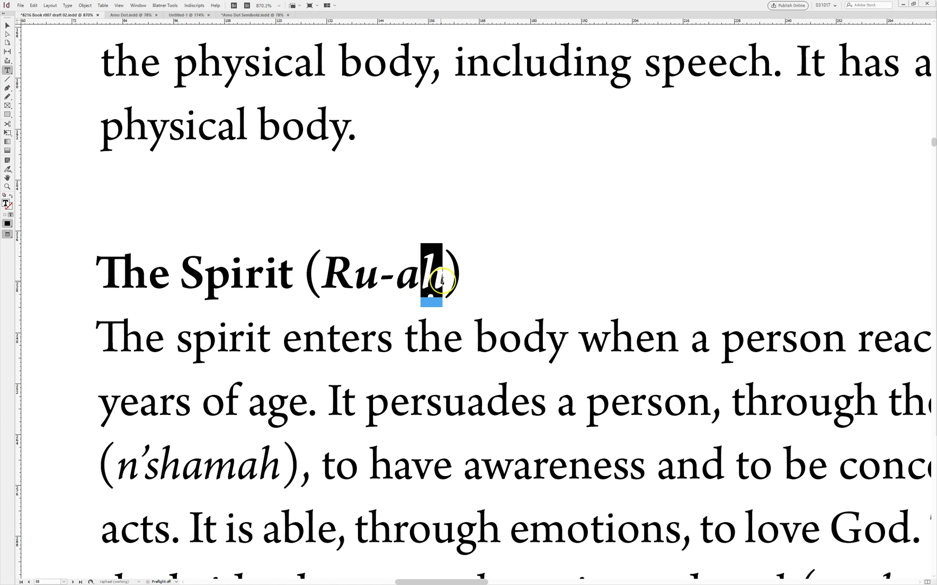
{"action": "left_click", "coordinate": [424, 337]}
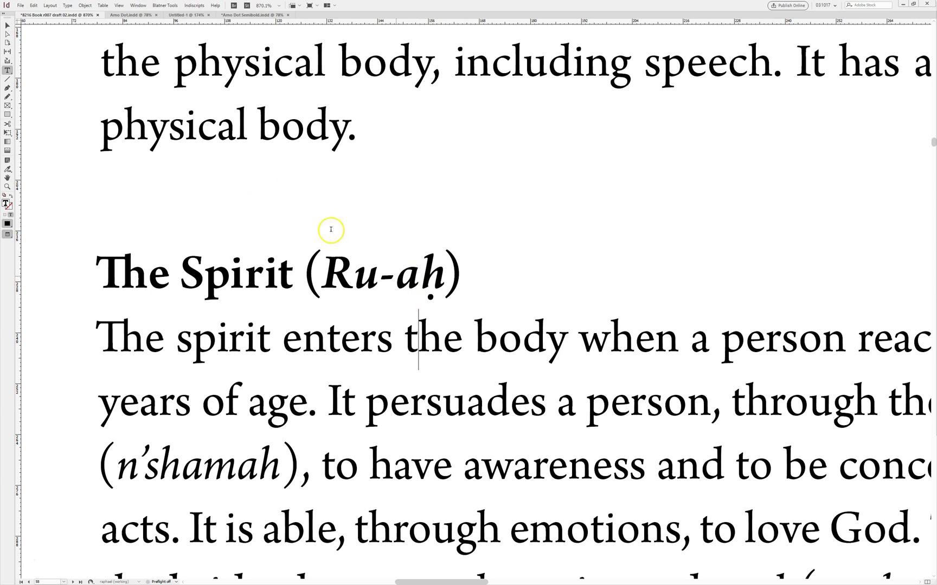
{"action": "left_click", "coordinate": [67, 5]}
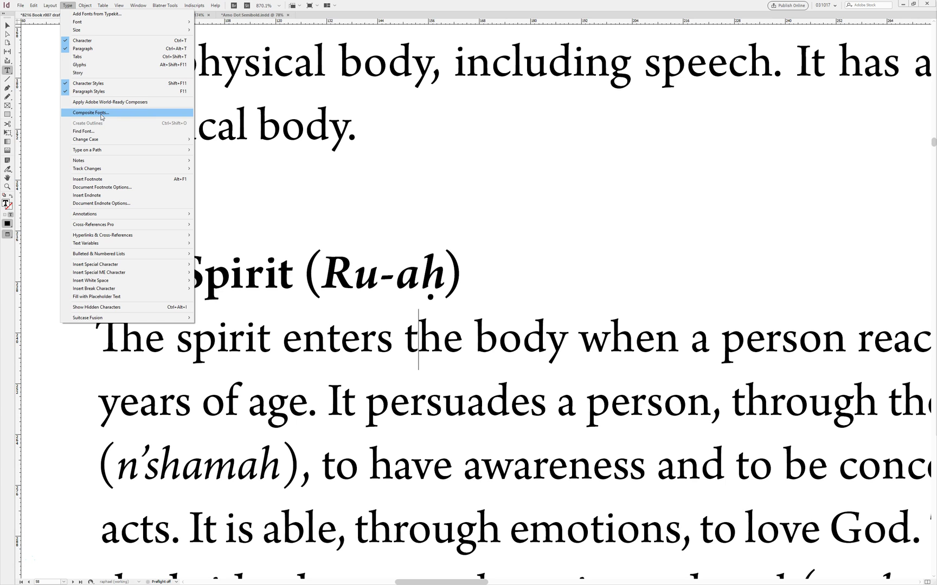
{"action": "left_click", "coordinate": [410, 278]}
{"action": "left_click_drag", "start_coordinate": [439, 276], "coordinate": [424, 276]}
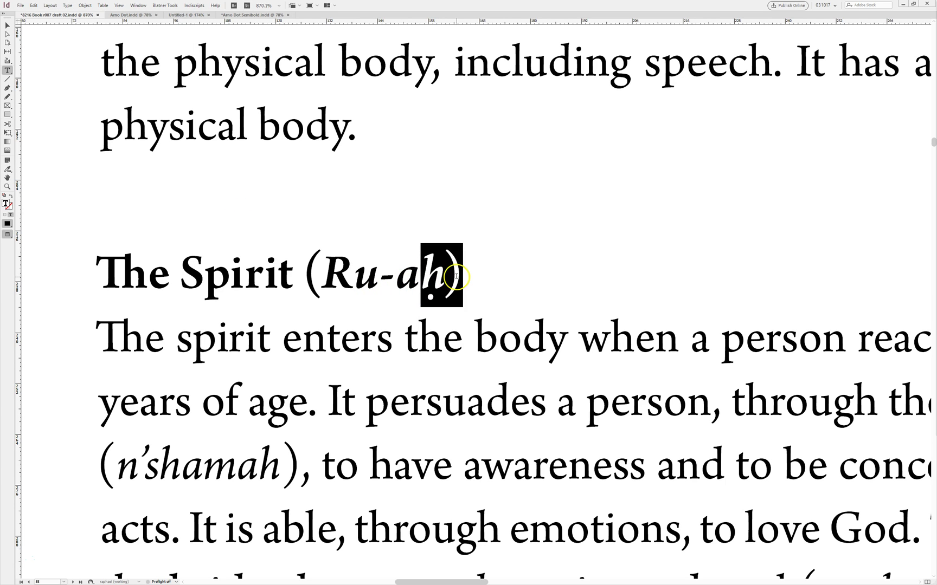
{"action": "key", "text": "ctrl+t"}
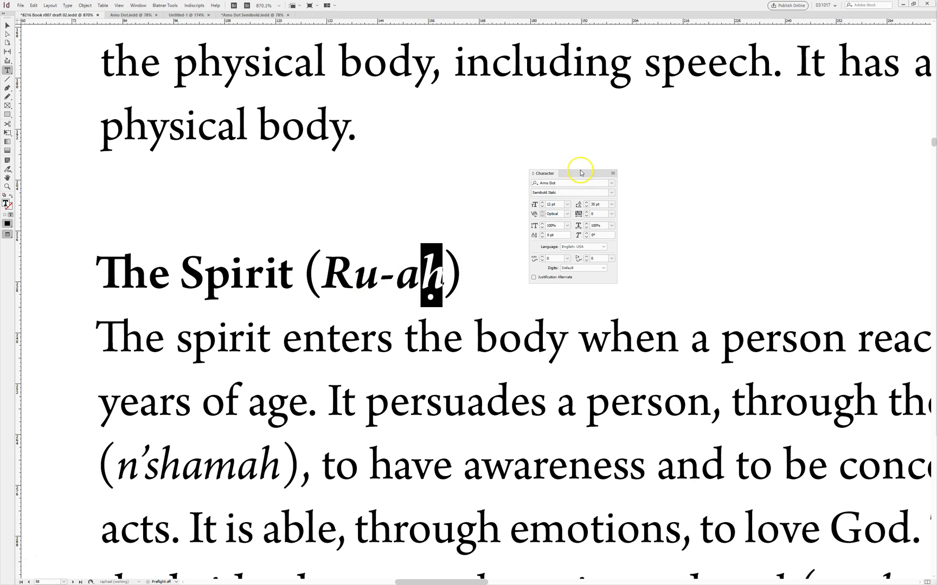
{"action": "double_click", "coordinate": [362, 277]}
{"action": "double_click", "coordinate": [430, 271]}
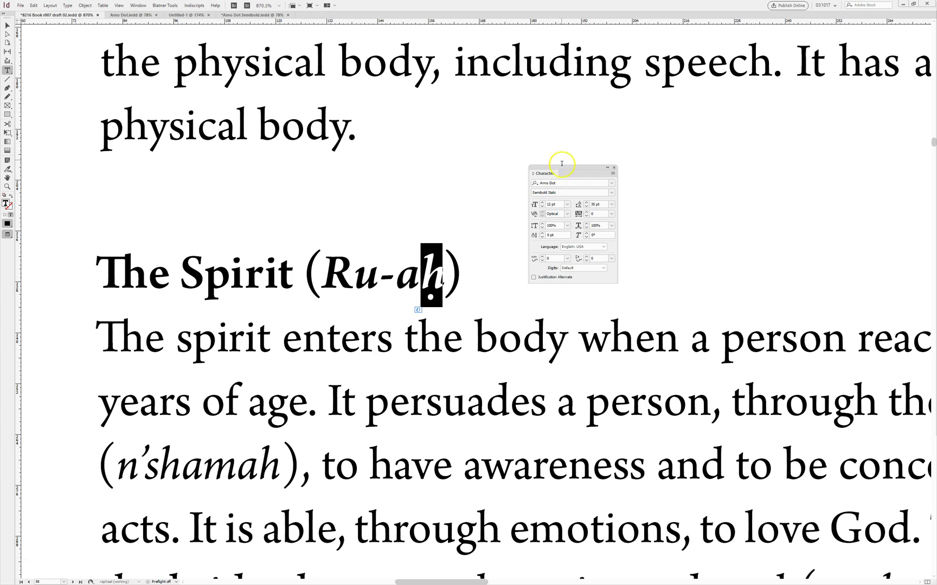
{"action": "left_click_drag", "start_coordinate": [564, 169], "coordinate": [805, 169]}
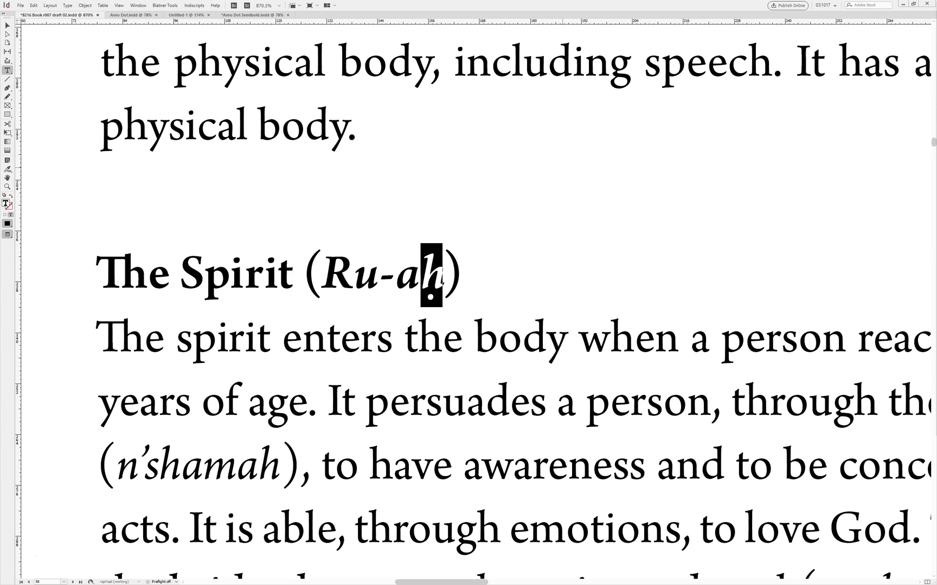
{"action": "left_click", "coordinate": [430, 289]}
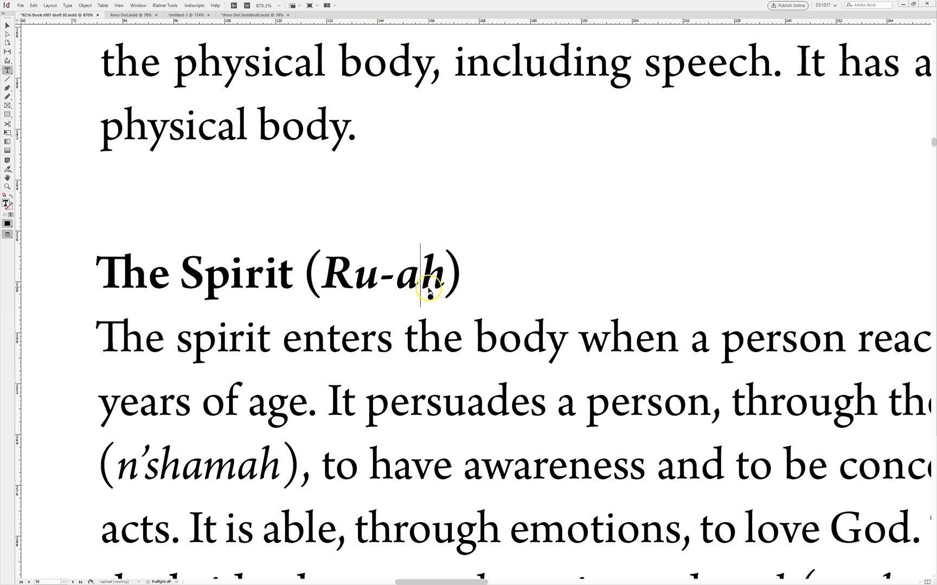
{"action": "left_click", "coordinate": [430, 310]}
{"action": "scroll", "coordinate": [441, 315], "scroll_direction": "down", "scroll_amount": 1}
{"action": "scroll", "coordinate": [440, 314], "scroll_direction": "down", "scroll_amount": 1}
{"action": "scroll", "coordinate": [441, 315], "scroll_direction": "down", "scroll_amount": 1}
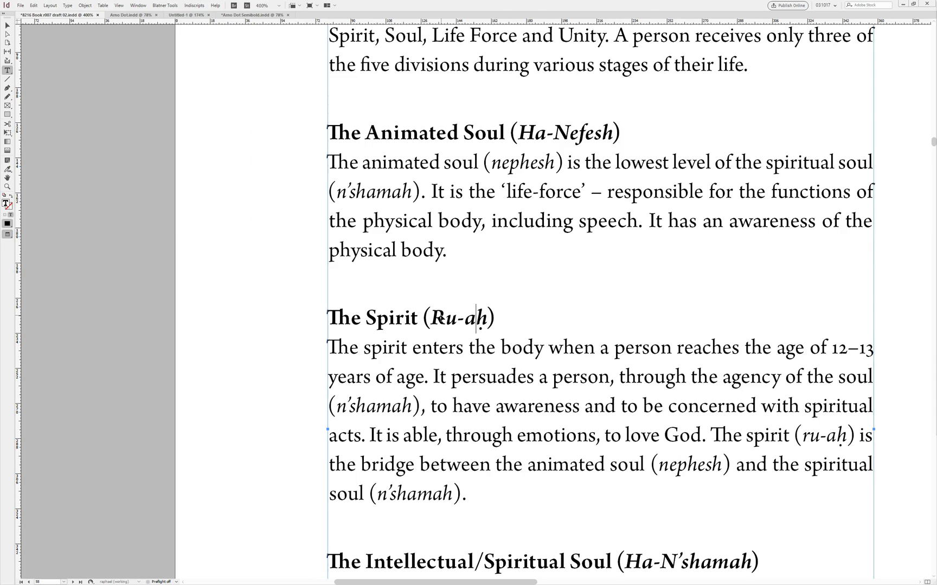
{"action": "scroll", "coordinate": [481, 344], "scroll_direction": "down", "scroll_amount": 3}
{"action": "scroll", "coordinate": [481, 352], "scroll_direction": "up", "scroll_amount": 2}
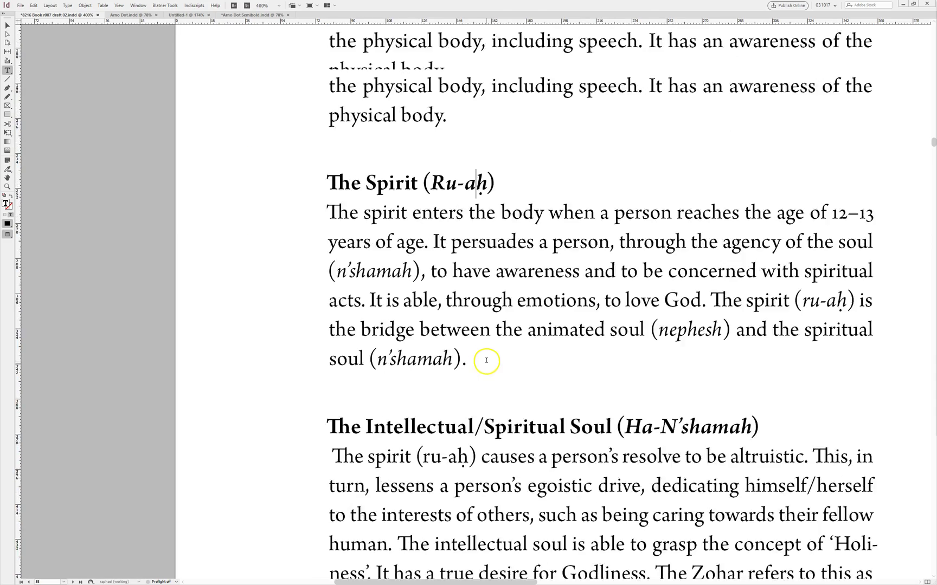
{"action": "scroll", "coordinate": [493, 313], "scroll_direction": "up", "scroll_amount": 3}
{"action": "scroll", "coordinate": [505, 358], "scroll_direction": "down", "scroll_amount": 2}
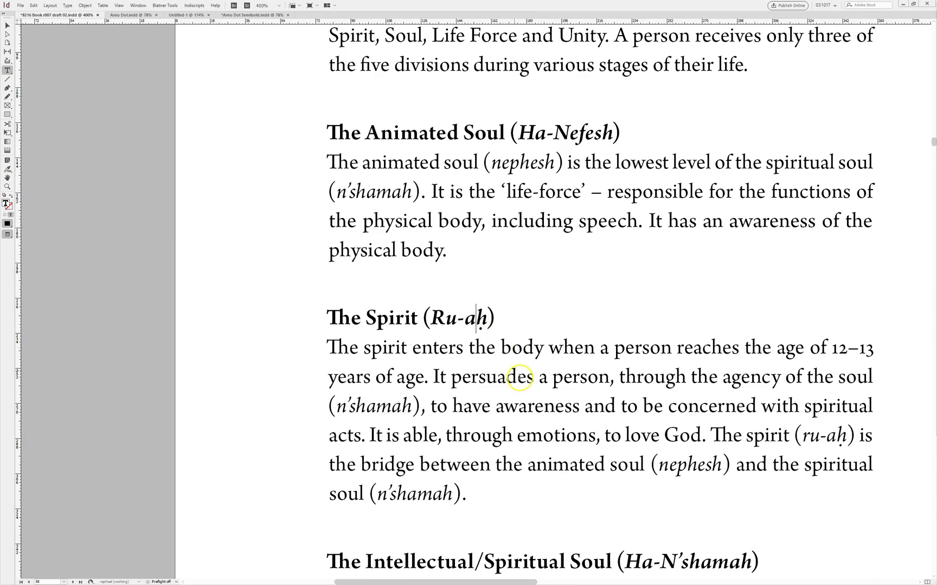
{"action": "left_click_drag", "start_coordinate": [286, 286], "coordinate": [582, 377]}
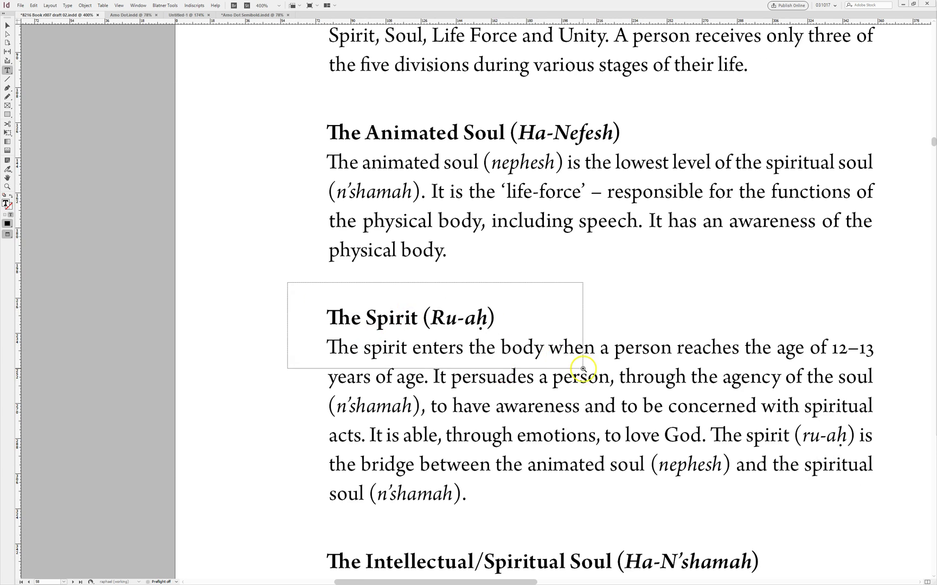